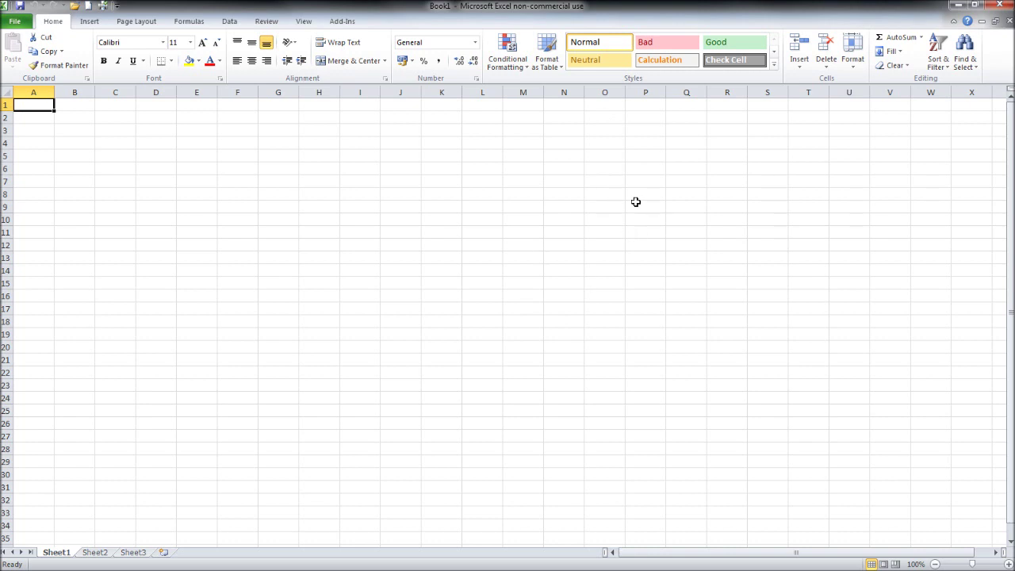
{"action": "left_click", "coordinate": [641, 178]}
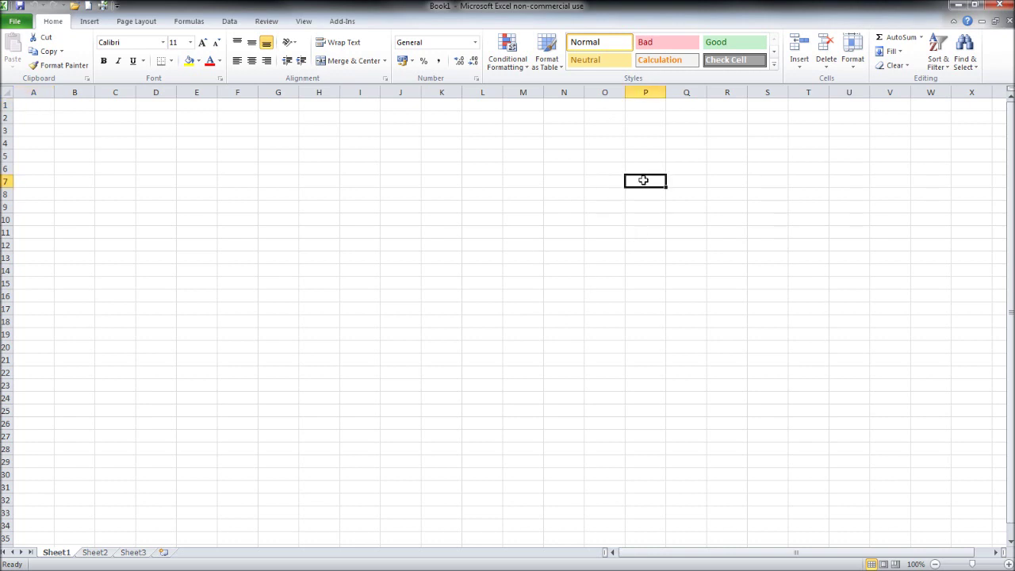
{"action": "left_click_drag", "start_coordinate": [644, 180], "coordinate": [300, 399]}
{"action": "left_click", "coordinate": [359, 239]}
{"action": "left_click_drag", "start_coordinate": [304, 243], "coordinate": [550, 457]}
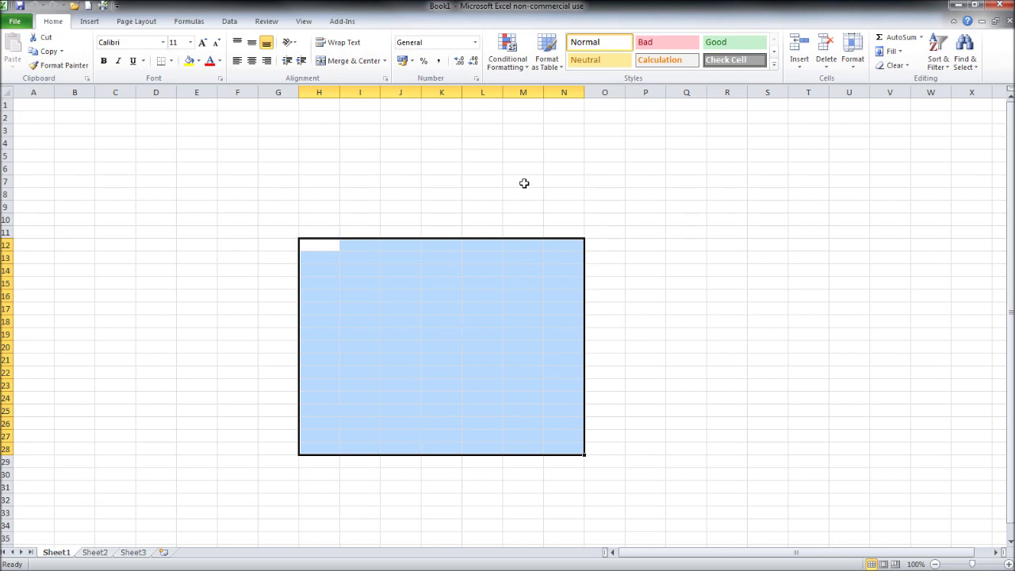
{"action": "left_click", "coordinate": [122, 184]}
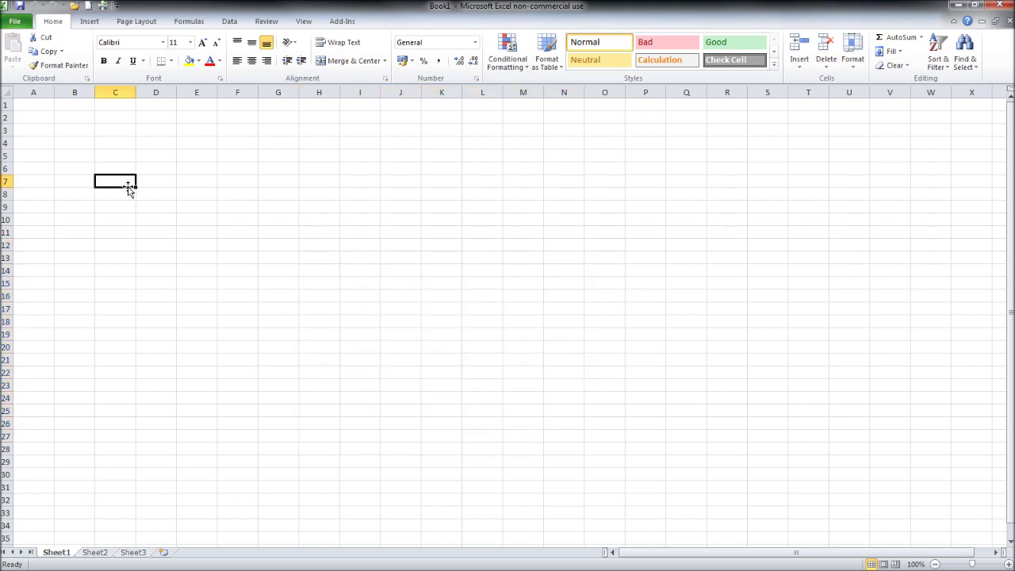
{"action": "left_click", "coordinate": [121, 131]}
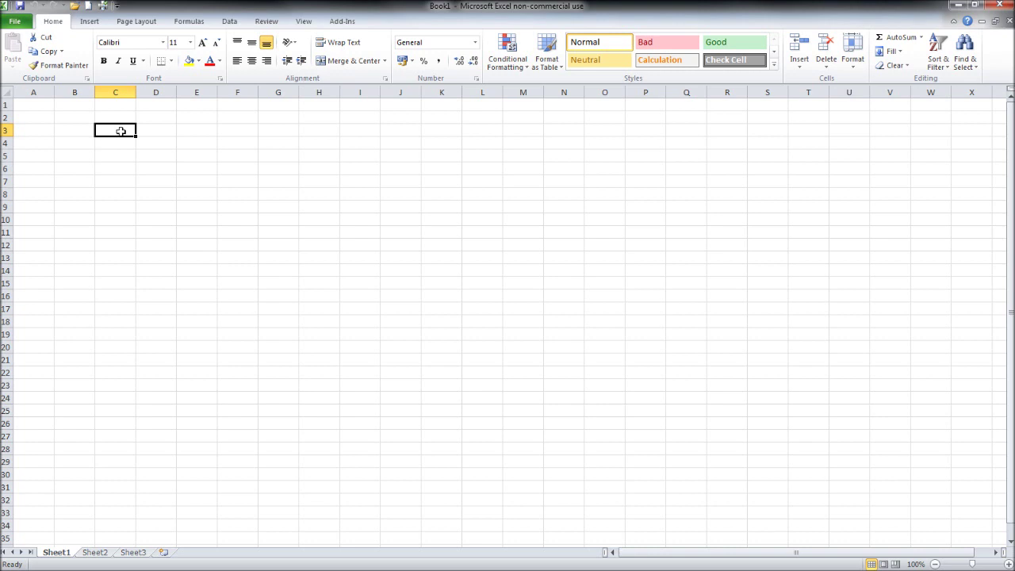
{"action": "left_click", "coordinate": [144, 130]}
{"action": "left_click", "coordinate": [182, 130]}
{"action": "left_click", "coordinate": [237, 131]}
{"action": "left_click", "coordinate": [278, 131]}
{"action": "left_click", "coordinate": [317, 131]}
{"action": "left_click", "coordinate": [366, 131]}
{"action": "left_click", "coordinate": [402, 131]}
{"action": "left_click", "coordinate": [447, 131]}
{"action": "left_click", "coordinate": [483, 131]}
{"action": "left_click", "coordinate": [521, 130]}
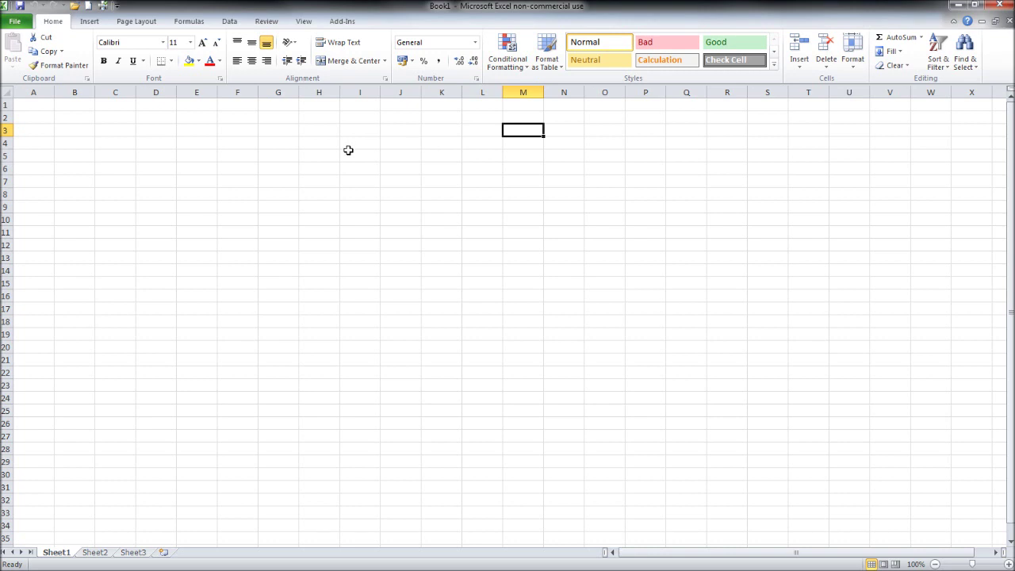
Enter the text "Sale" in cells C3 and D3.
{"action": "left_click", "coordinate": [127, 128]}
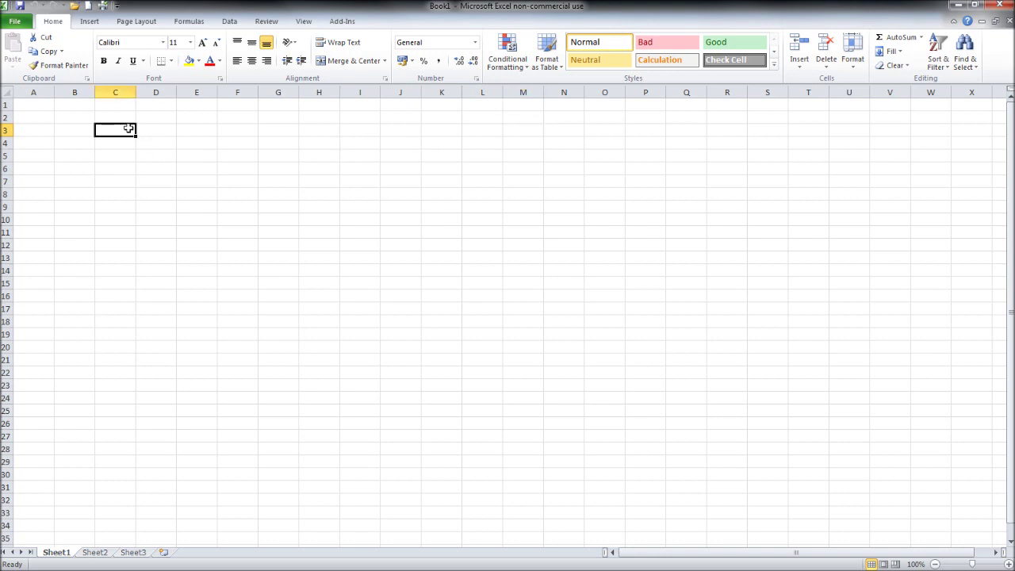
{"action": "type", "text": "s"}
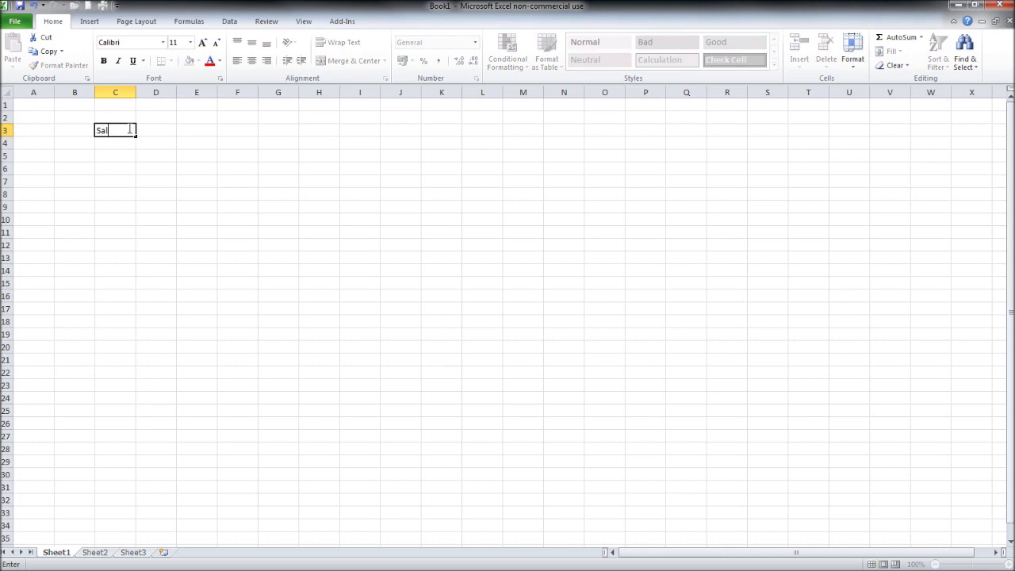
{"action": "type", "text": "ale"}
{"action": "key", "text": "Tab"}
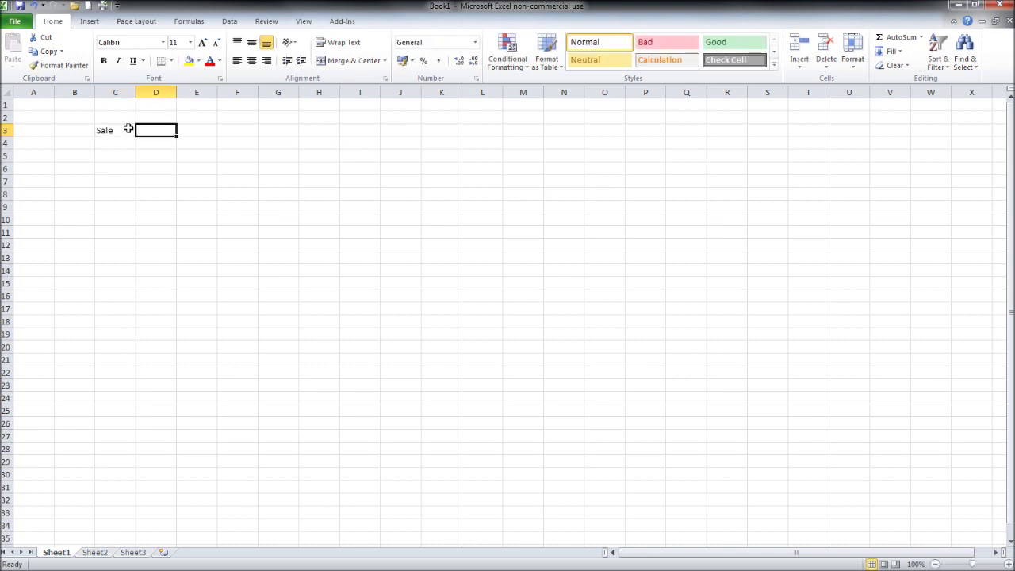
{"action": "type", "text": "sale"}
{"action": "key", "text": "Tab"}
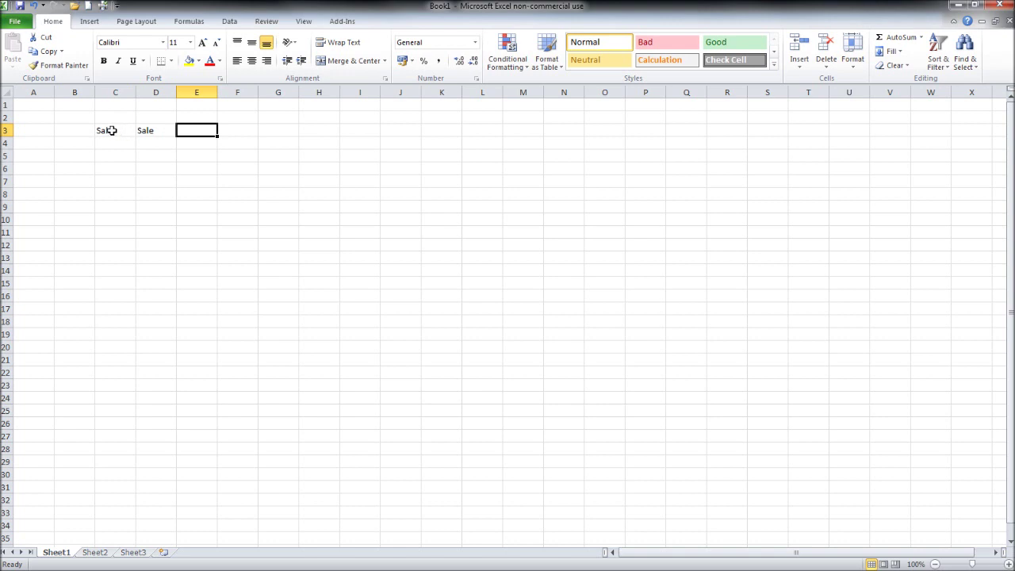
Fill the "Sale" entries from C3:D3 across to column O and down to row 19.
{"action": "left_click_drag", "start_coordinate": [111, 131], "coordinate": [150, 134]}
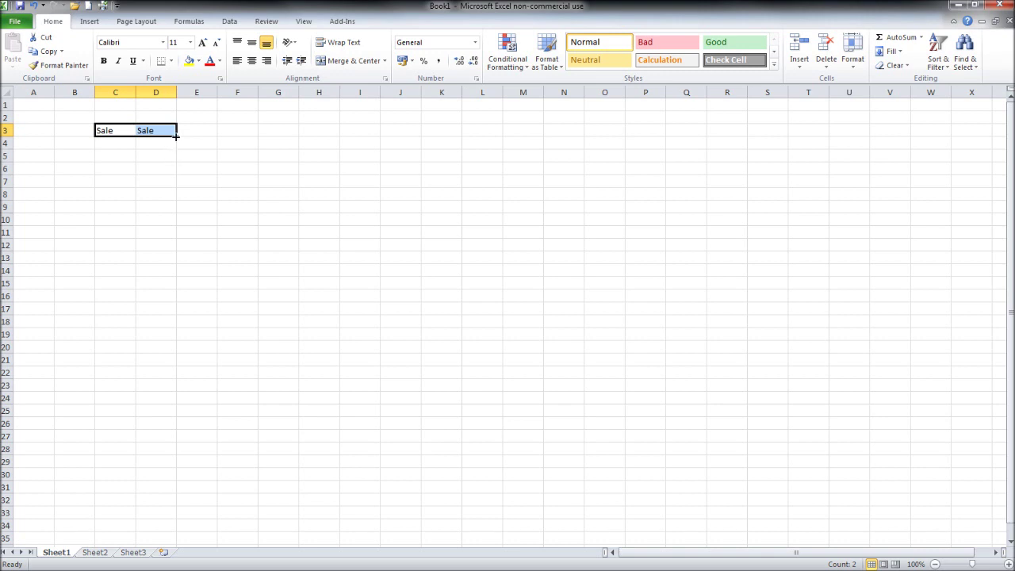
{"action": "left_click_drag", "start_coordinate": [176, 138], "coordinate": [625, 339]}
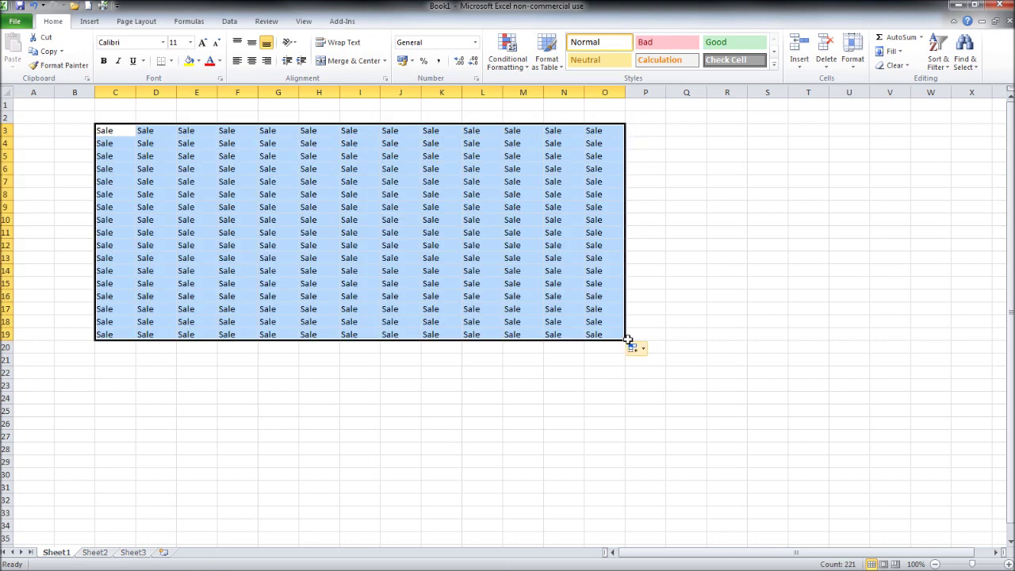
{"action": "left_click", "coordinate": [691, 246]}
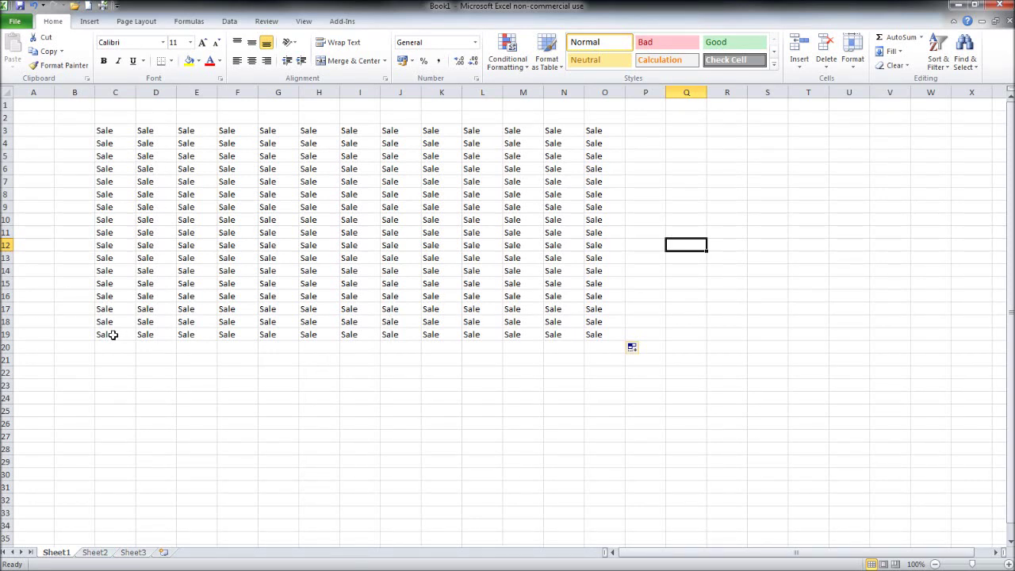
Copy the entries in C19:J19 and paste them into row 24 starting at C24.
{"action": "left_click_drag", "start_coordinate": [112, 335], "coordinate": [385, 333]}
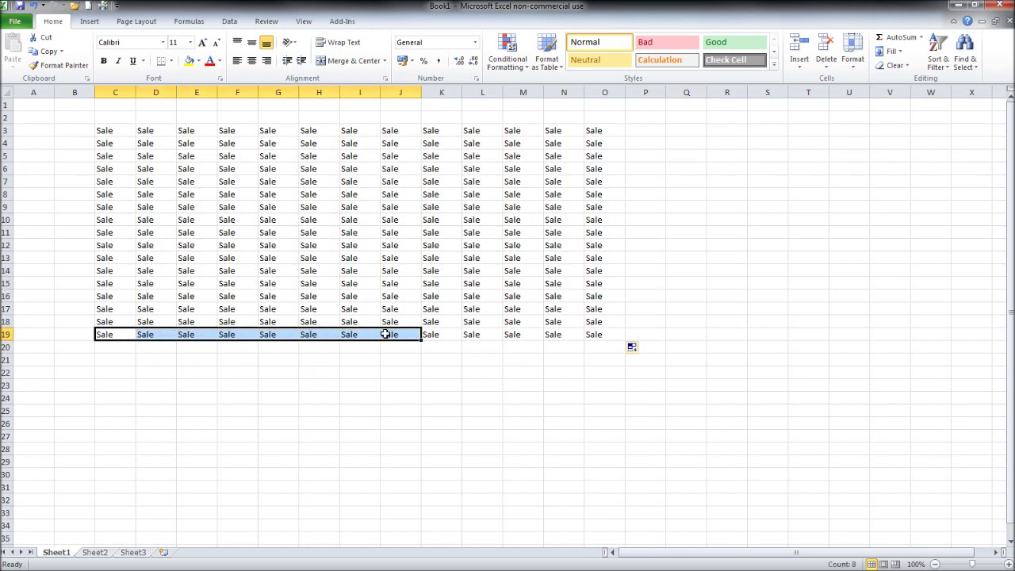
{"action": "right_click", "coordinate": [333, 335]}
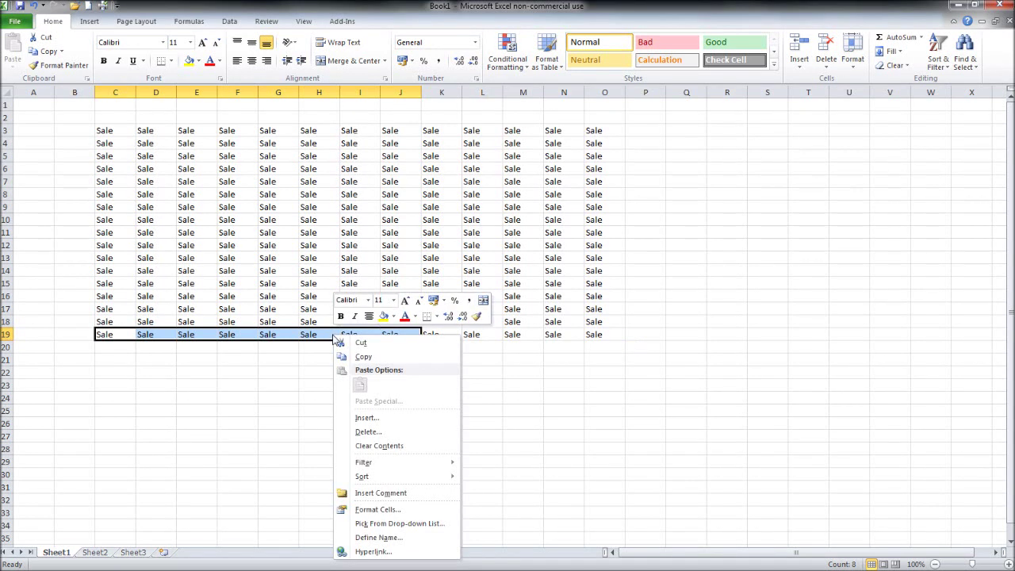
{"action": "left_click", "coordinate": [386, 359]}
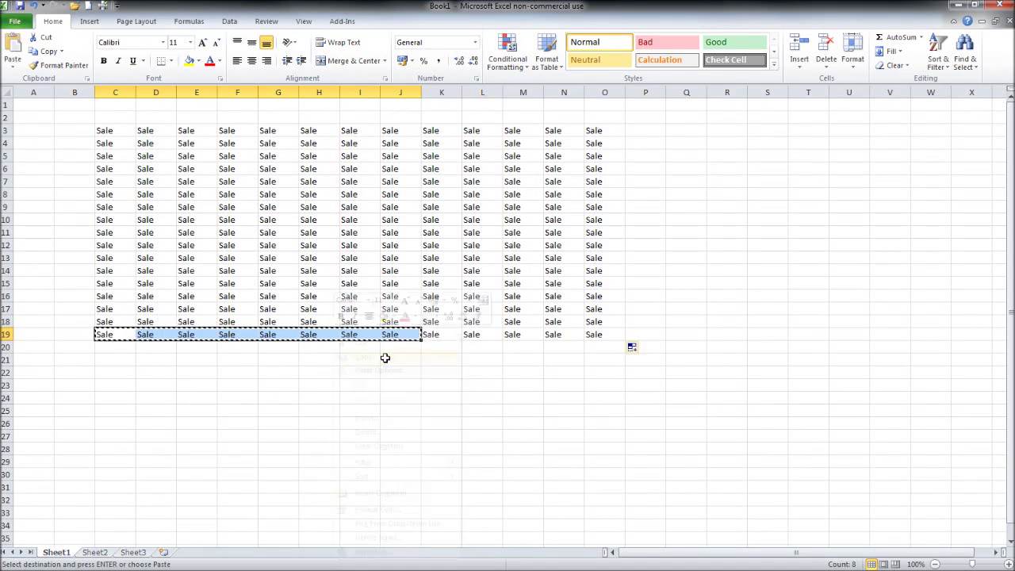
{"action": "left_click", "coordinate": [120, 398]}
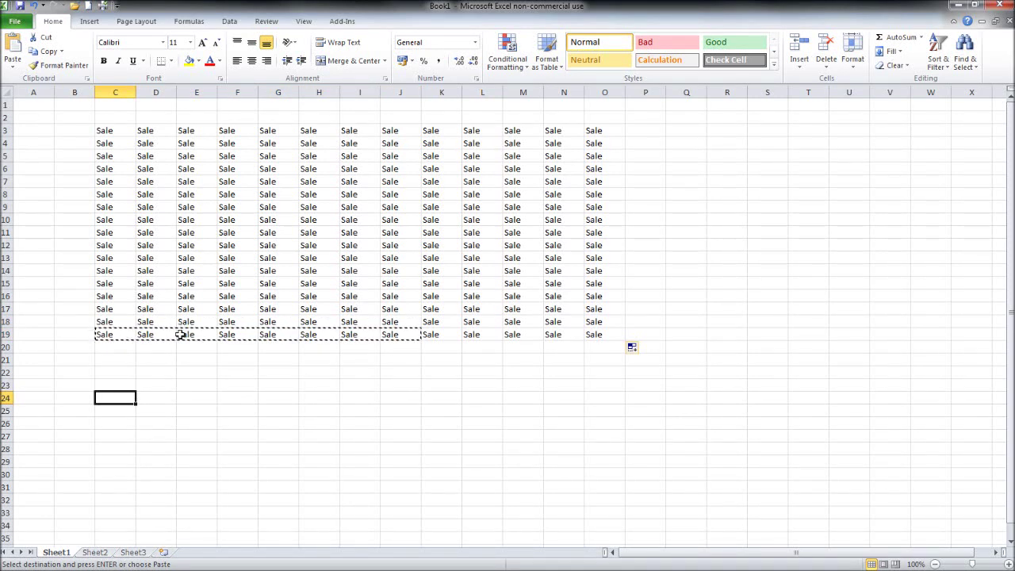
{"action": "right_click", "coordinate": [118, 397]}
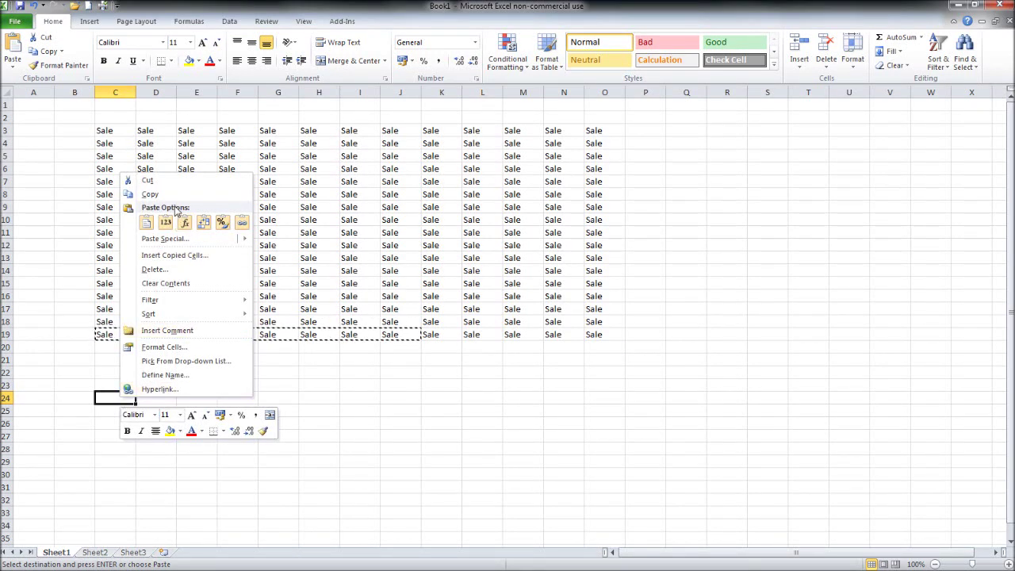
{"action": "left_click", "coordinate": [148, 225]}
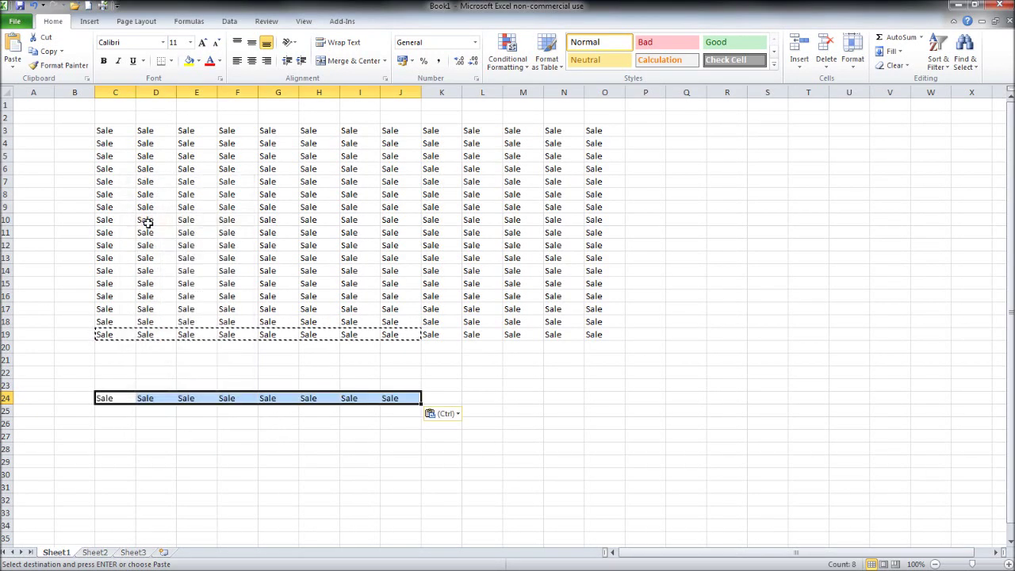
{"action": "left_click", "coordinate": [188, 438]}
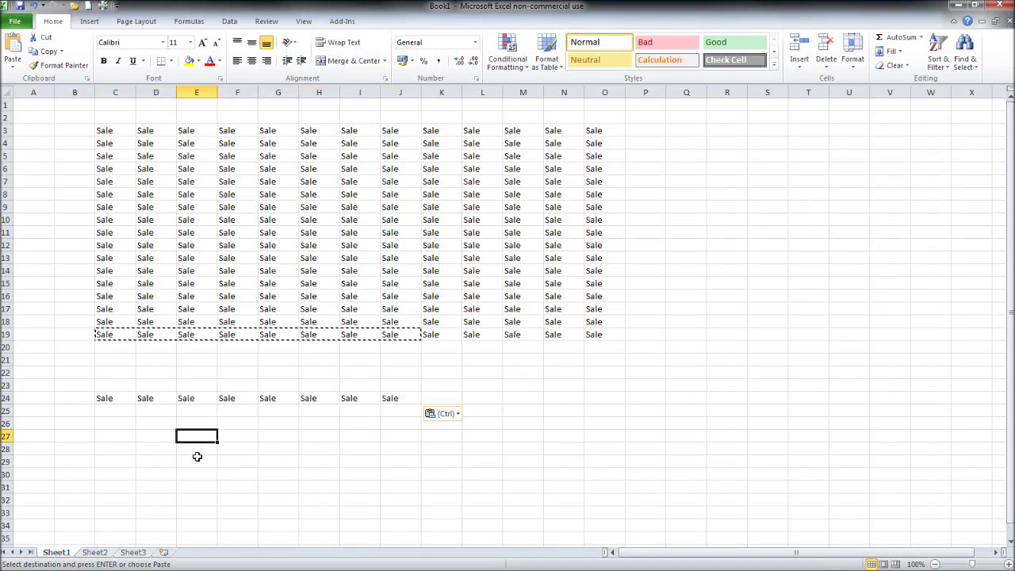
Copy the range O3:O20 and paste it into column R starting at R3.
{"action": "left_click", "coordinate": [595, 132]}
{"action": "left_click_drag", "start_coordinate": [595, 132], "coordinate": [597, 347]}
{"action": "right_click", "coordinate": [597, 141]}
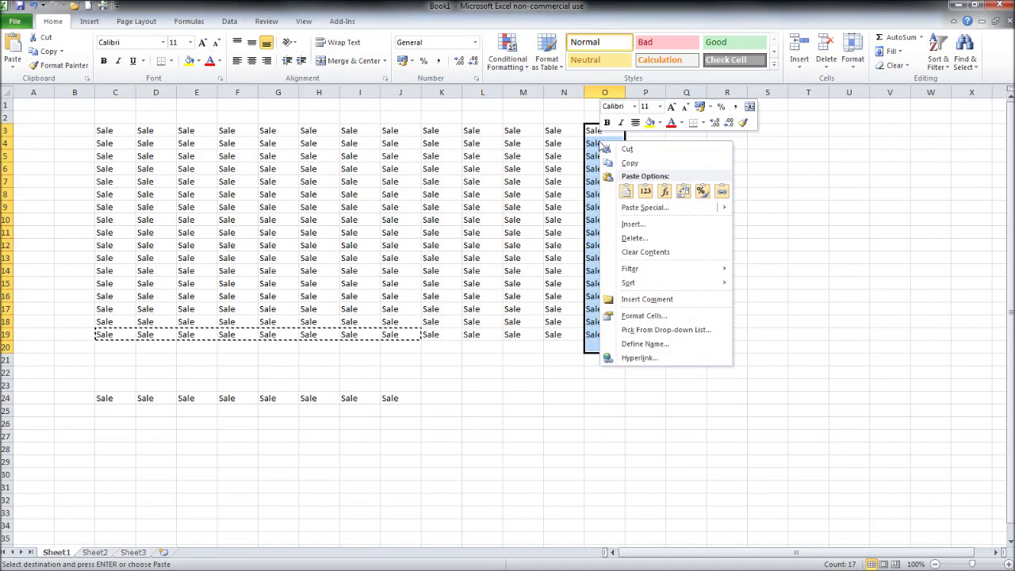
{"action": "left_click", "coordinate": [617, 162]}
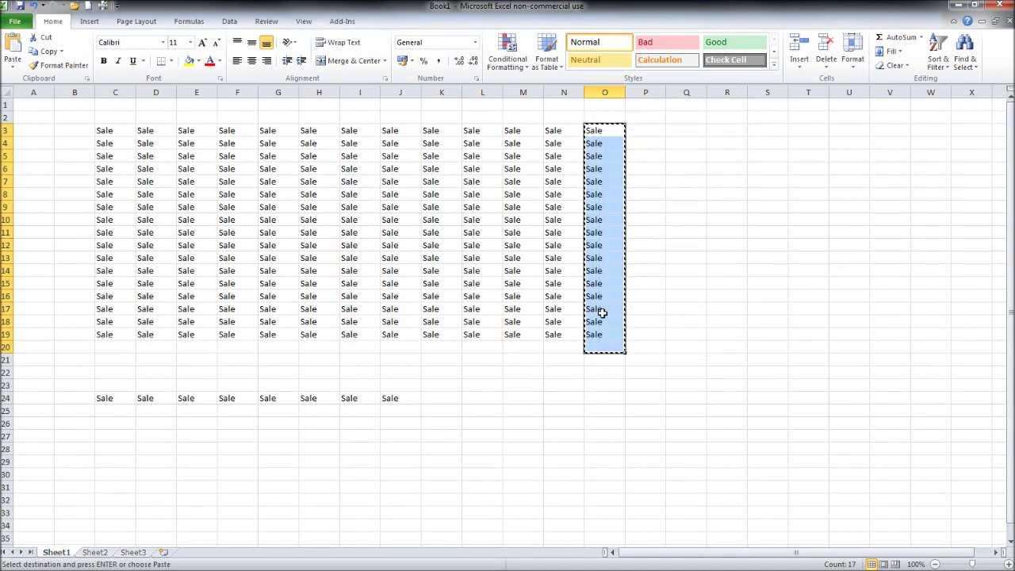
{"action": "left_click", "coordinate": [725, 130]}
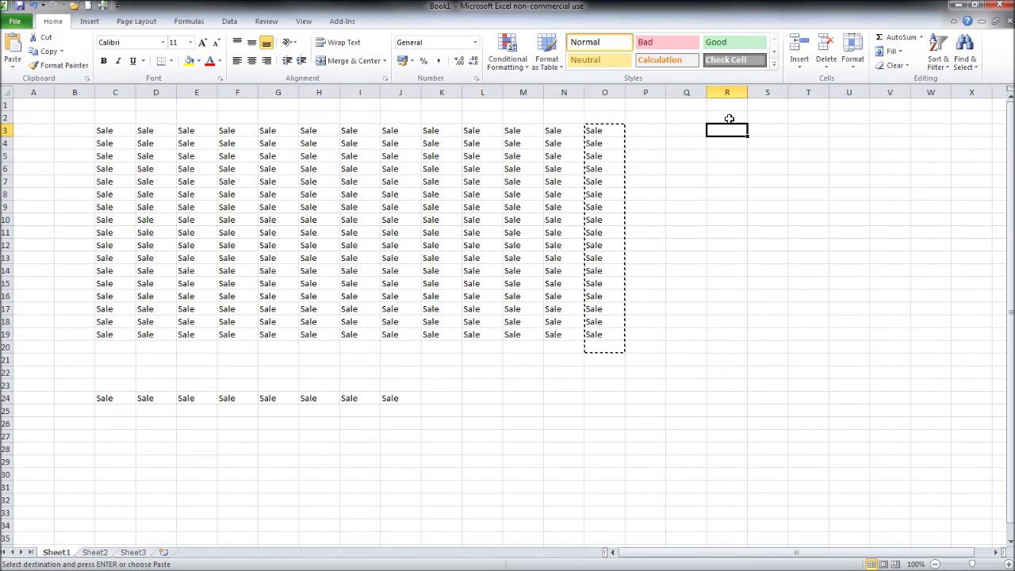
{"action": "right_click", "coordinate": [730, 130]}
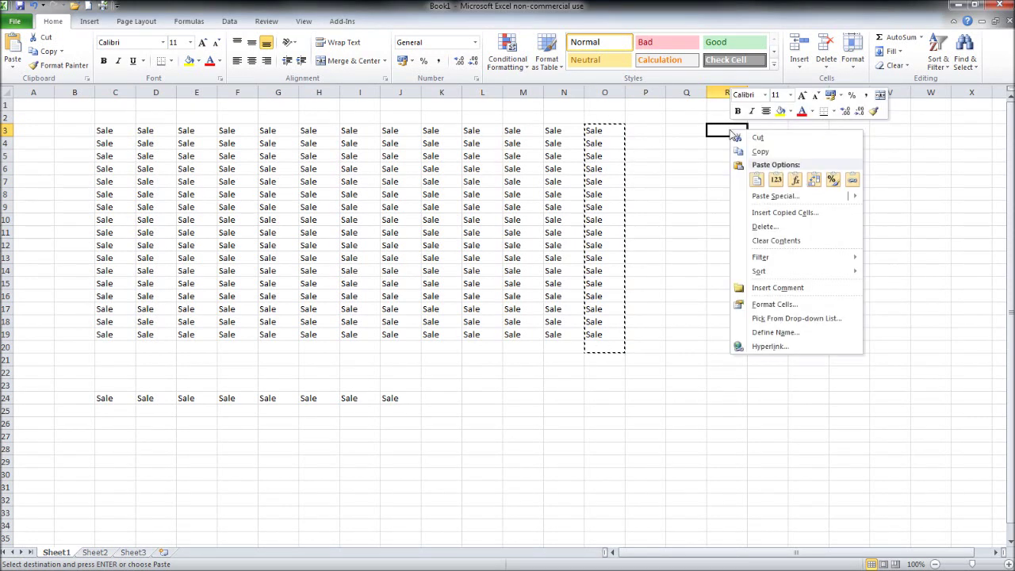
{"action": "left_click", "coordinate": [757, 181]}
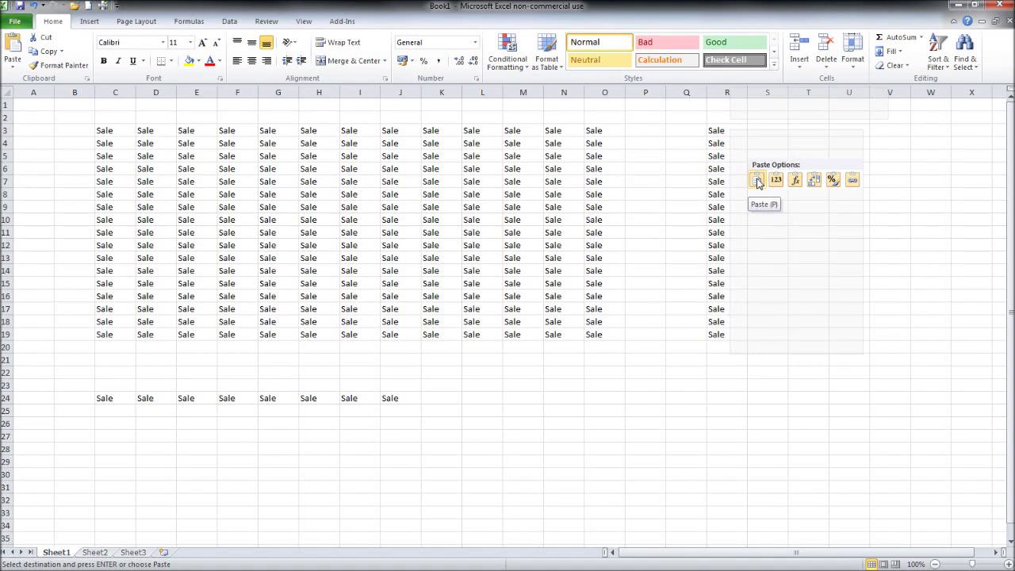
{"action": "left_click", "coordinate": [757, 180]}
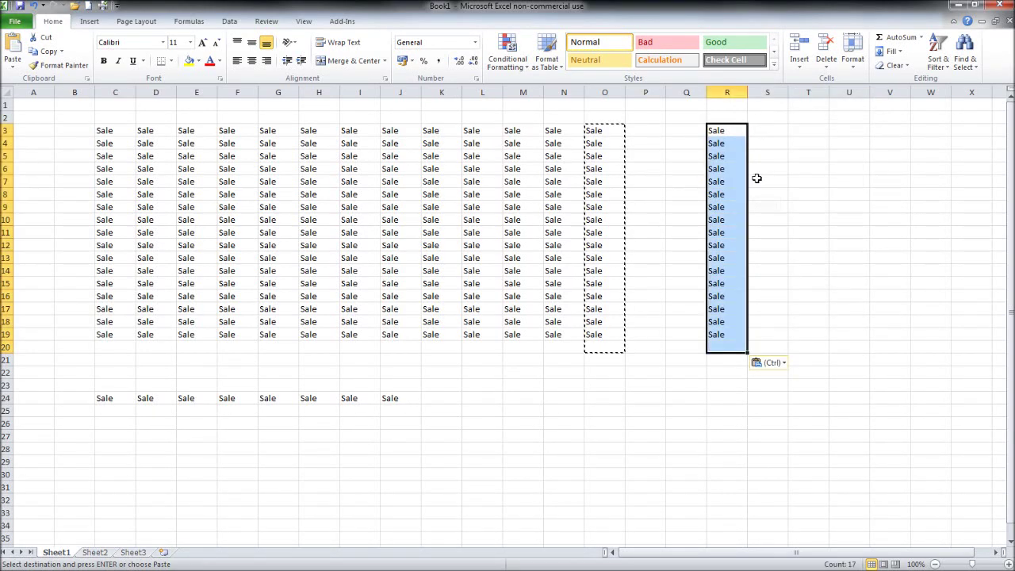
{"action": "left_click", "coordinate": [688, 231]}
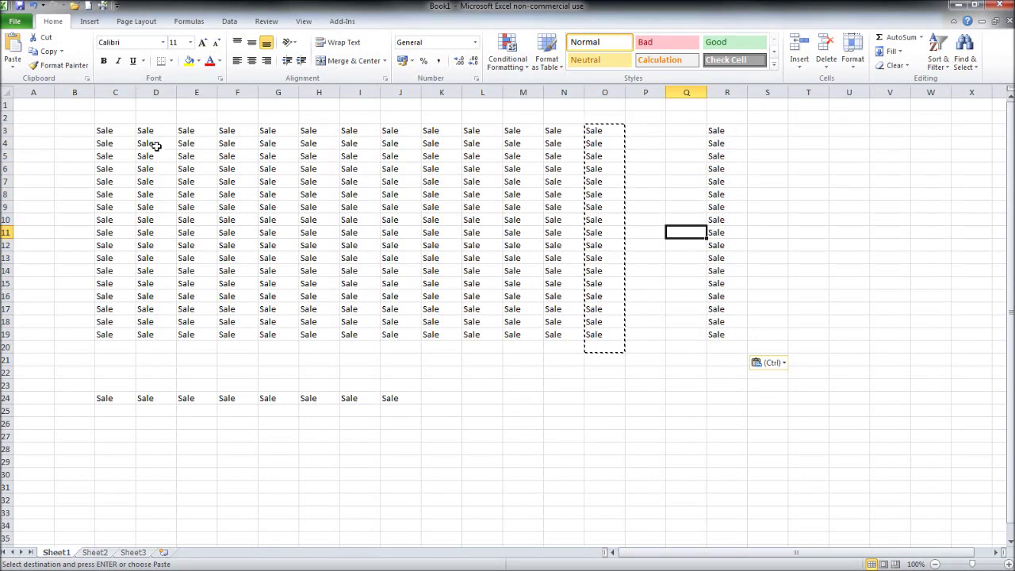
Clear all "Sale" entries by deleting the contents of C3:R25.
{"action": "left_click_drag", "start_coordinate": [104, 130], "coordinate": [724, 412]}
{"action": "key", "text": "Delete"}
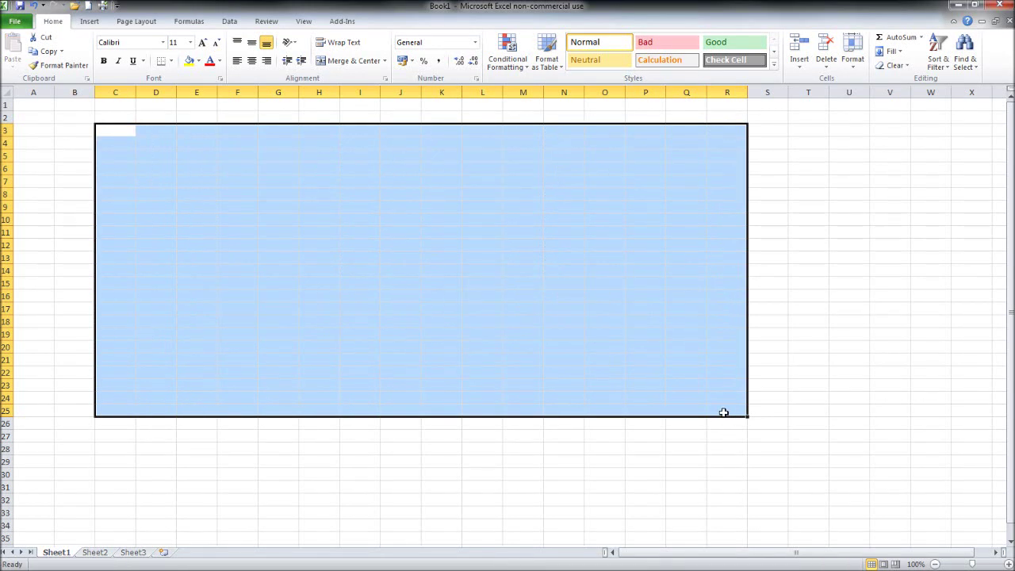
{"action": "left_click", "coordinate": [113, 134]}
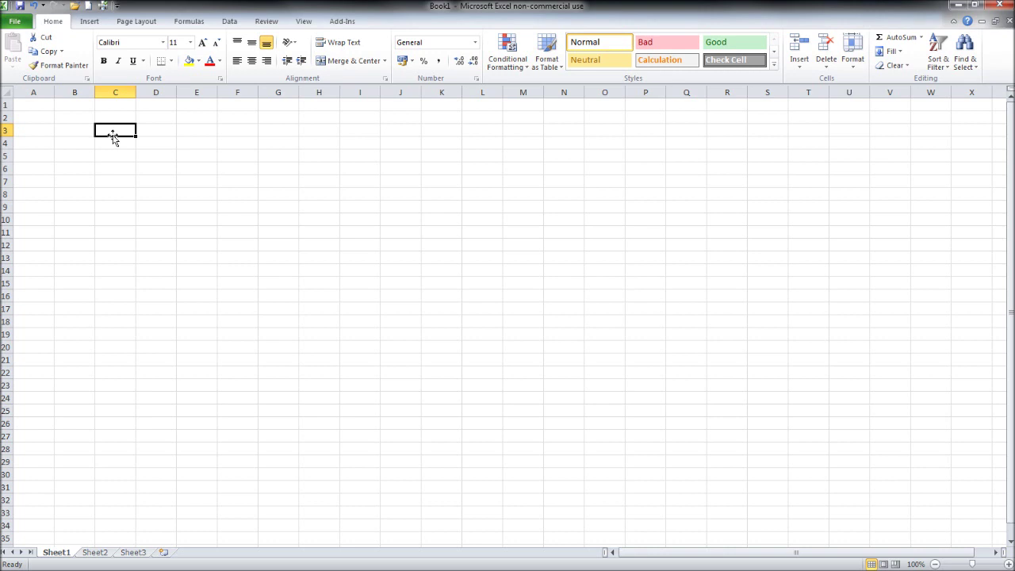
{"action": "key", "text": "Right"}
{"action": "key", "text": "Right"}
{"action": "key", "text": "Right"}
{"action": "key", "text": "Right"}
{"action": "key", "text": "Right"}
{"action": "key", "text": "Right"}
{"action": "key", "text": "Right"}
{"action": "key", "text": "Right"}
{"action": "key", "text": "Right"}
{"action": "key", "text": "Right"}
{"action": "key", "text": "Right"}
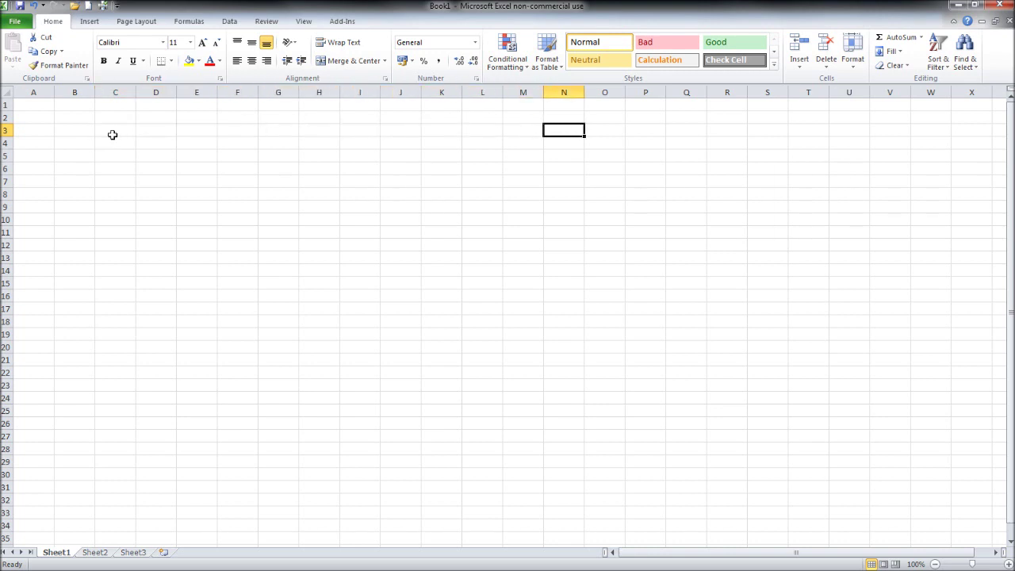
{"action": "key", "text": "Left"}
{"action": "key", "text": "Left"}
{"action": "key", "text": "Left"}
{"action": "key", "text": "Left"}
{"action": "key", "text": "Left"}
{"action": "key", "text": "Left"}
{"action": "key", "text": "Left"}
{"action": "key", "text": "Left"}
{"action": "key", "text": "Left"}
{"action": "key", "text": "Left"}
{"action": "key", "text": "Left"}
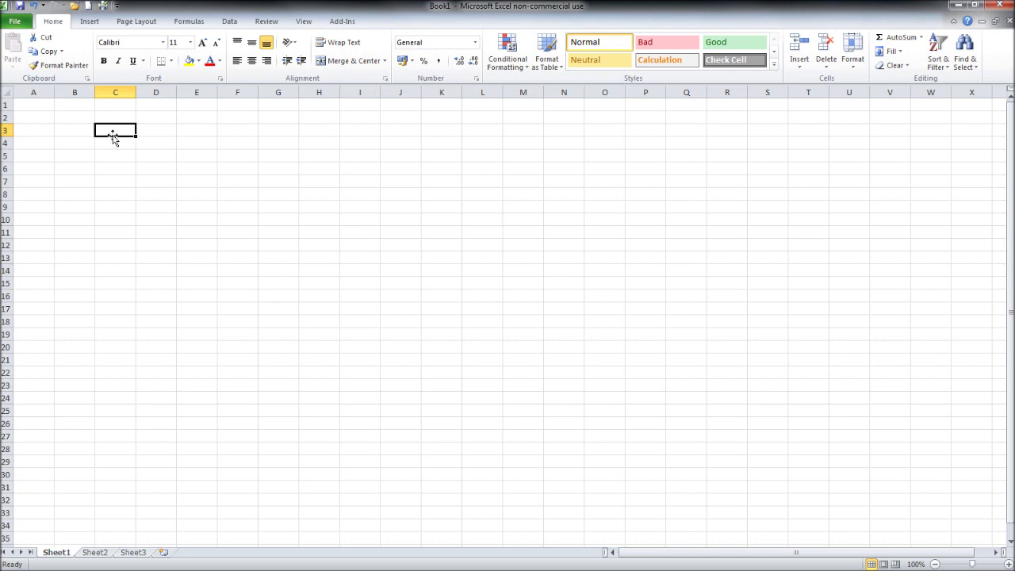
{"action": "left_click", "coordinate": [147, 132]}
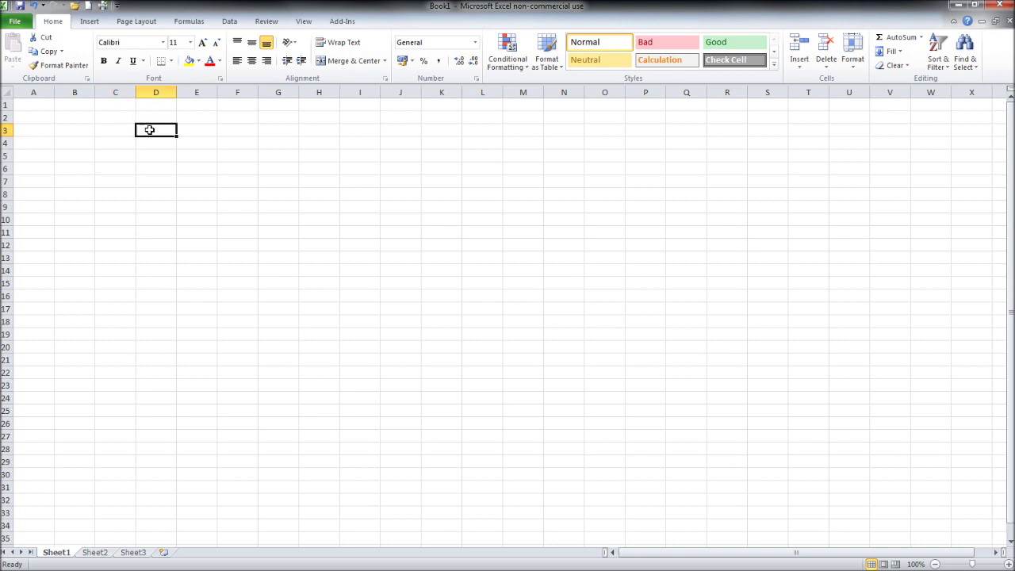
{"action": "left_click", "coordinate": [202, 132]}
{"action": "left_click", "coordinate": [229, 130]}
{"action": "left_click", "coordinate": [267, 131]}
{"action": "left_click", "coordinate": [320, 131]}
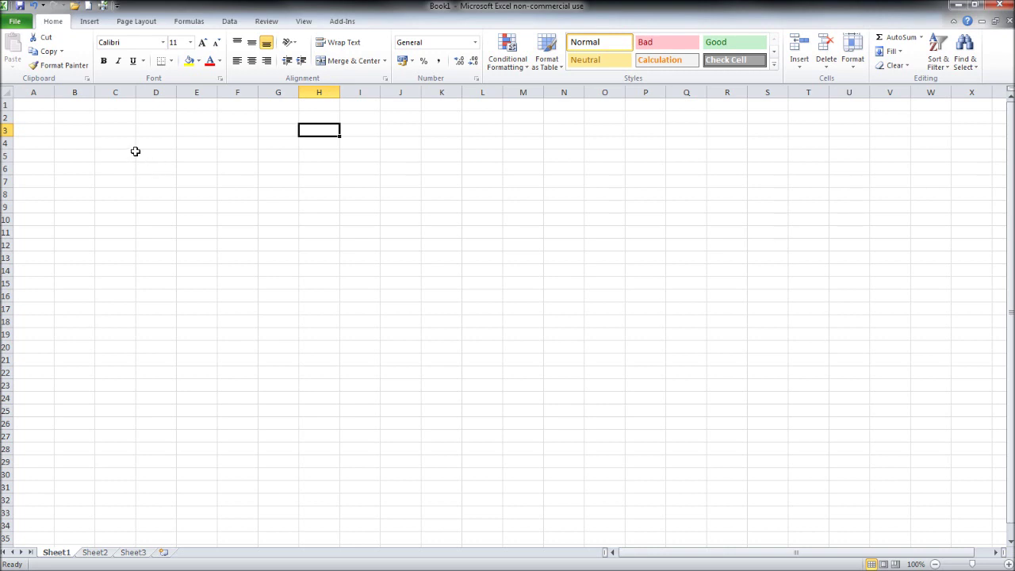
Enter the number 1 in cell C3.
{"action": "left_click", "coordinate": [122, 130]}
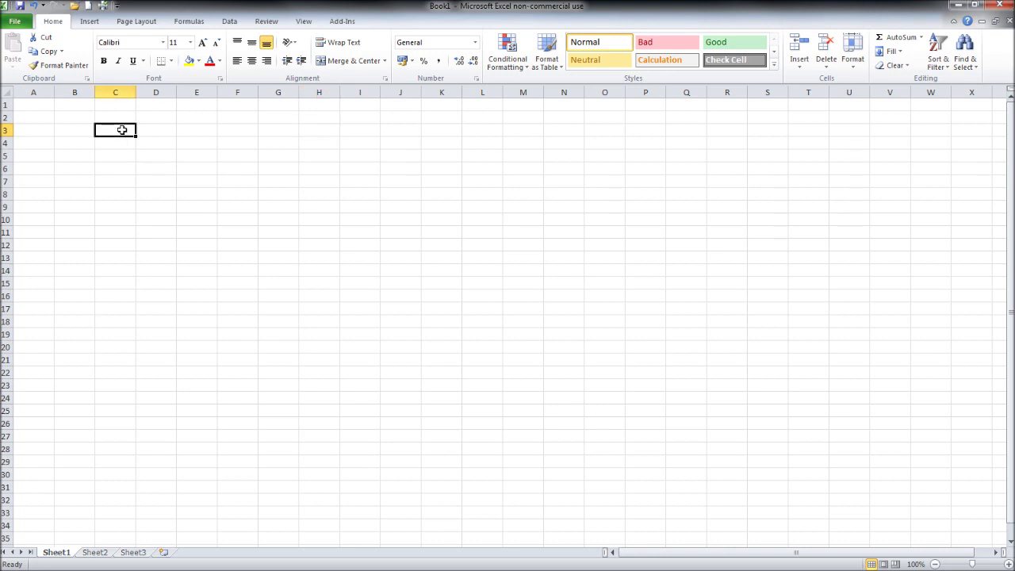
{"action": "type", "text": "1"}
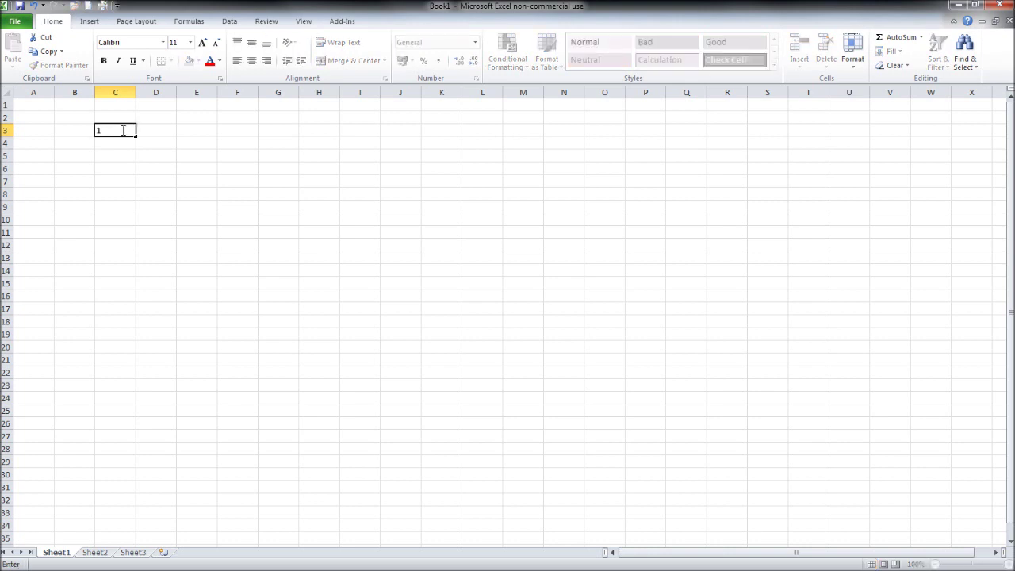
{"action": "key", "text": "Tab"}
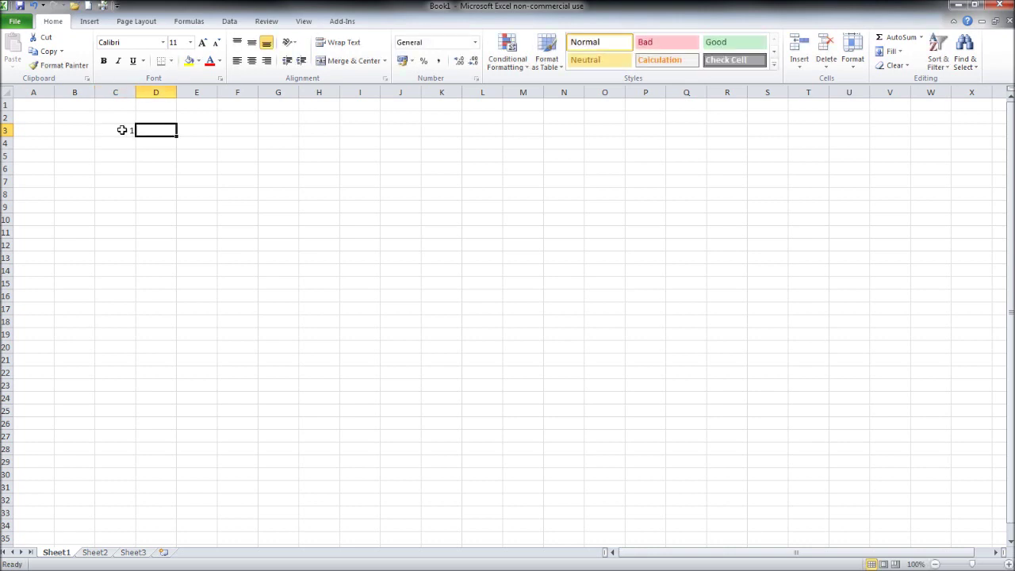
Enter 2 in cell D3 and extend the number series from C3:D3 across row 3 to 20 in V3.
{"action": "type", "text": "2"}
{"action": "key", "text": "Tab"}
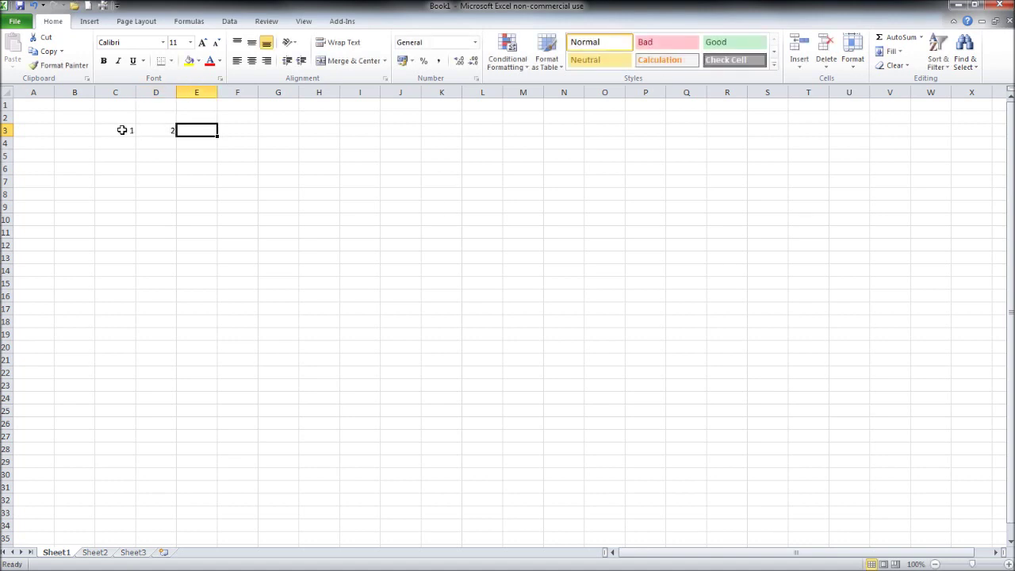
{"action": "left_click_drag", "start_coordinate": [122, 129], "coordinate": [153, 129]}
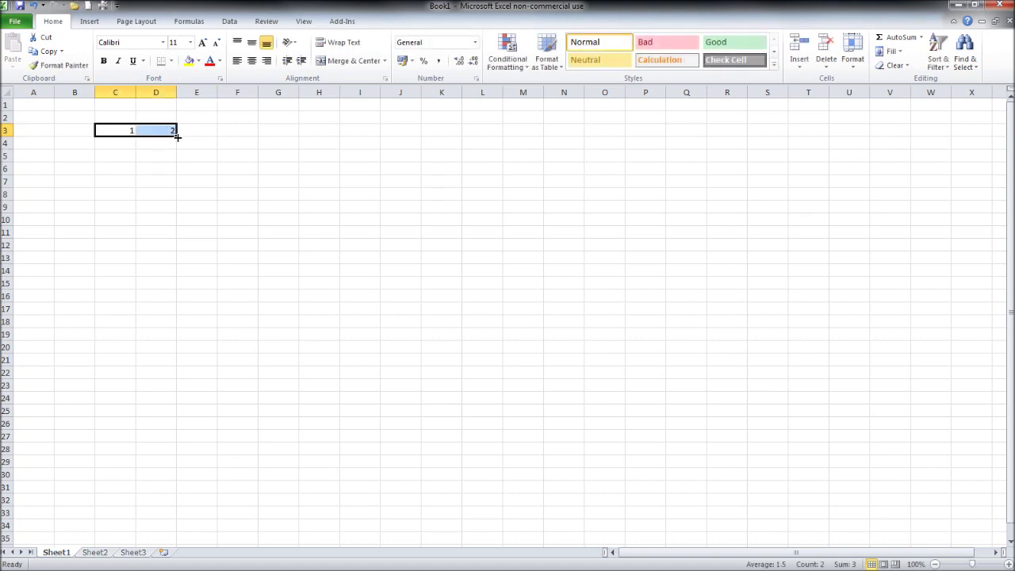
{"action": "left_click_drag", "start_coordinate": [178, 138], "coordinate": [902, 131]}
{"action": "left_click", "coordinate": [750, 193]}
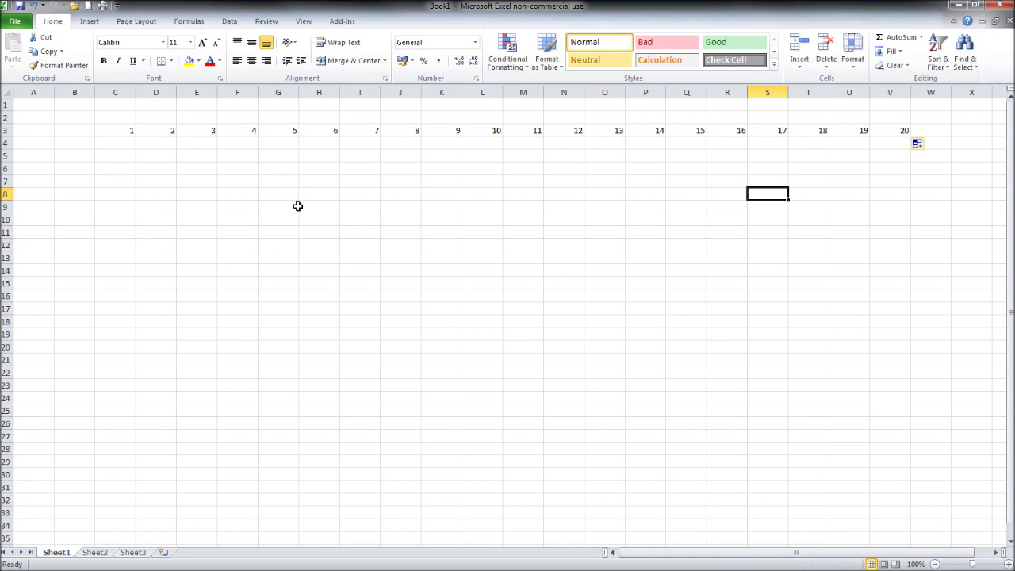
Enter "jan" in C5 and "feb" in C6, and fill the month series down to "dec" in C16.
{"action": "left_click", "coordinate": [116, 160]}
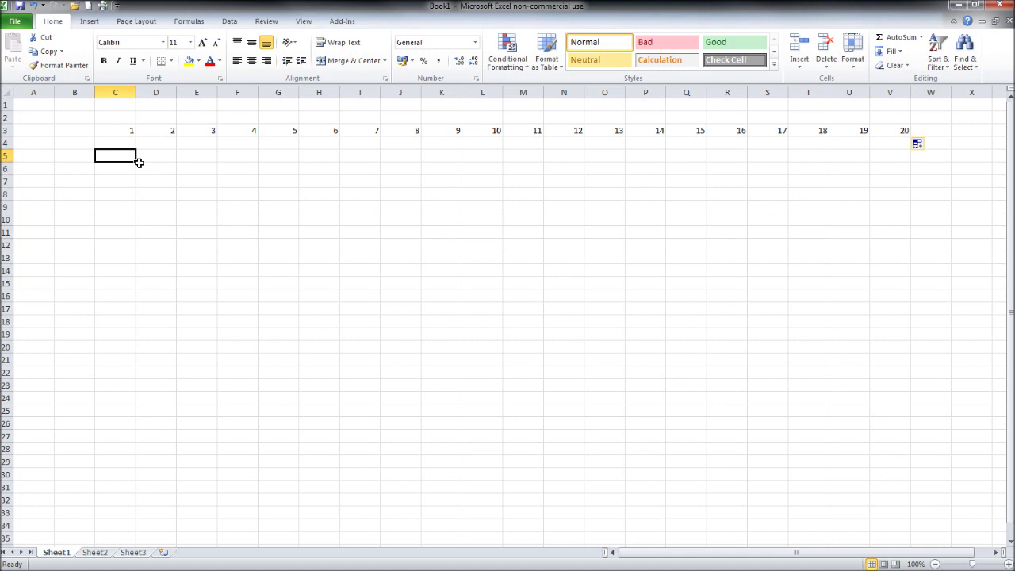
{"action": "type", "text": "1"}
{"action": "left_click", "coordinate": [140, 161]}
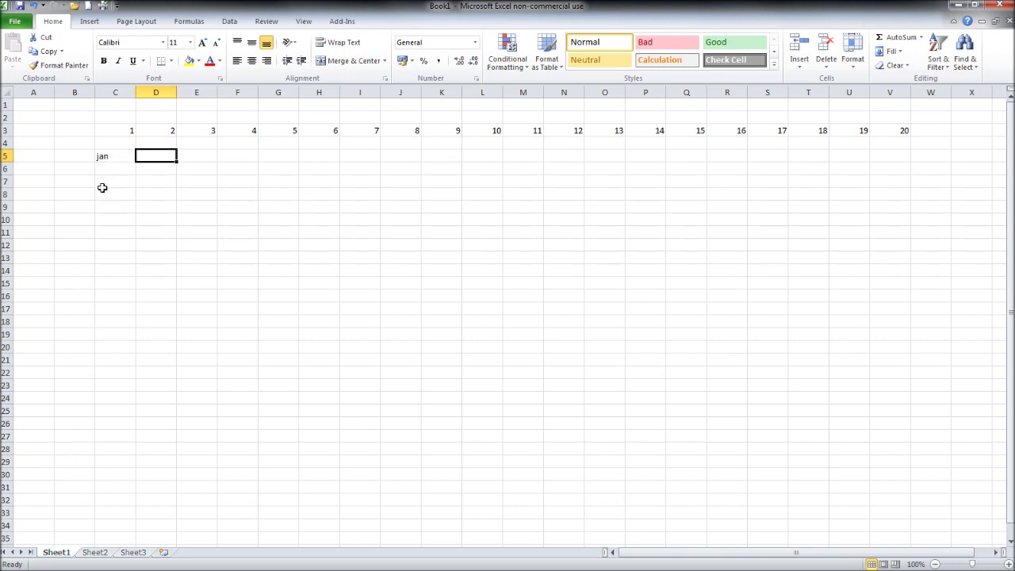
{"action": "left_click", "coordinate": [117, 167]}
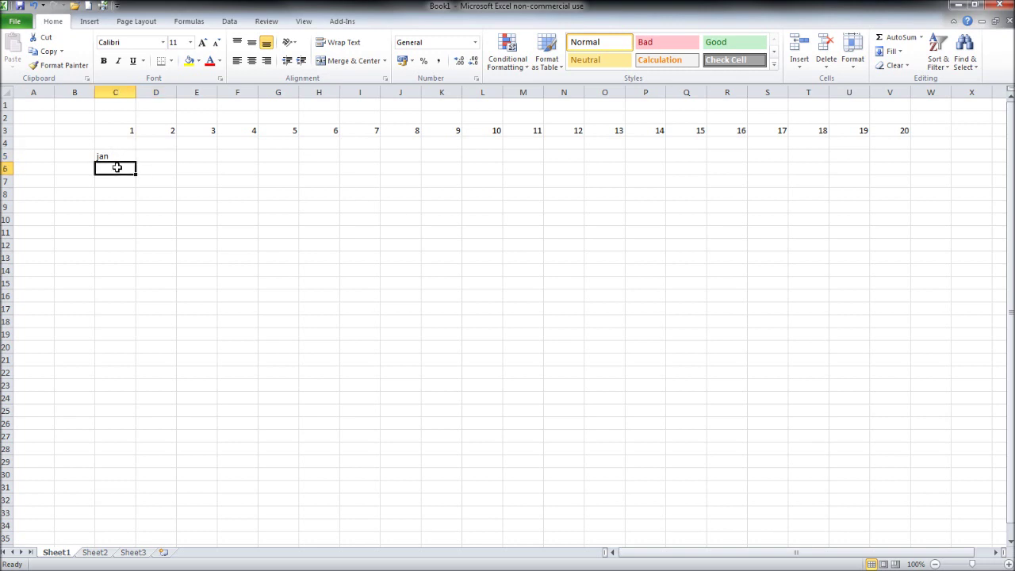
{"action": "left_click", "coordinate": [119, 155]}
{"action": "left_click", "coordinate": [125, 167]}
{"action": "type", "text": "feb"}
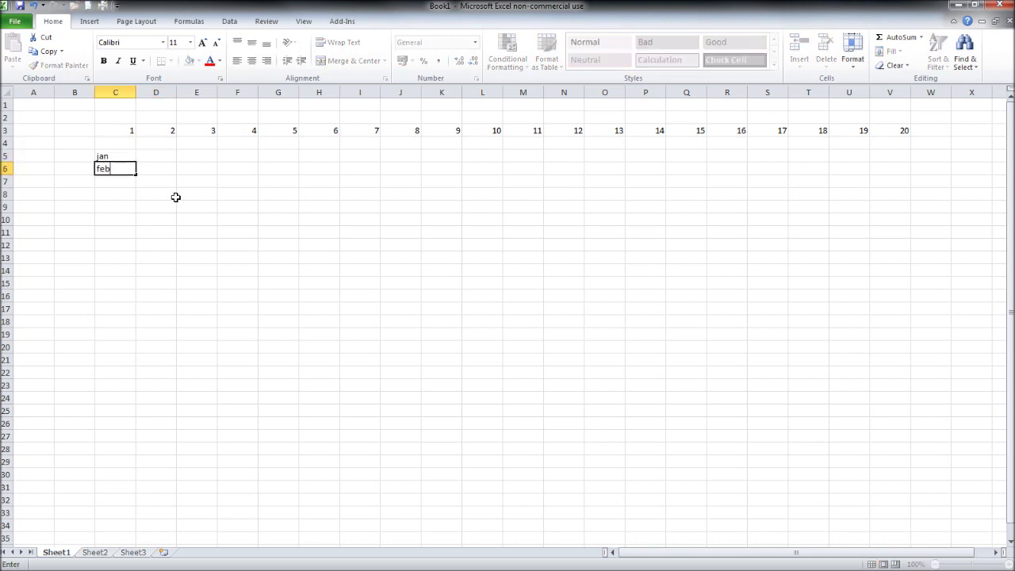
{"action": "key", "text": "Return"}
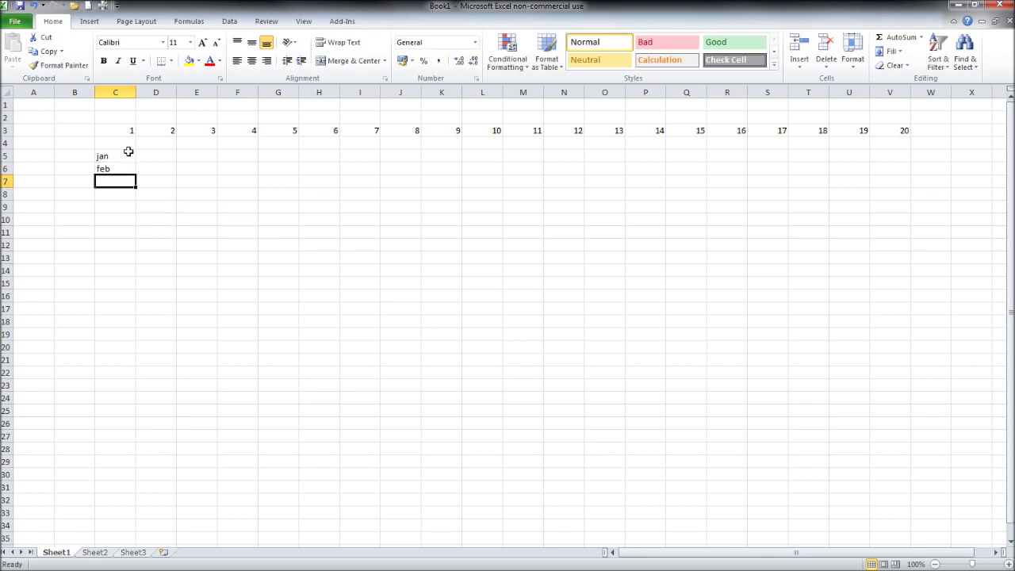
{"action": "left_click_drag", "start_coordinate": [127, 154], "coordinate": [129, 299]}
{"action": "left_click", "coordinate": [197, 255]}
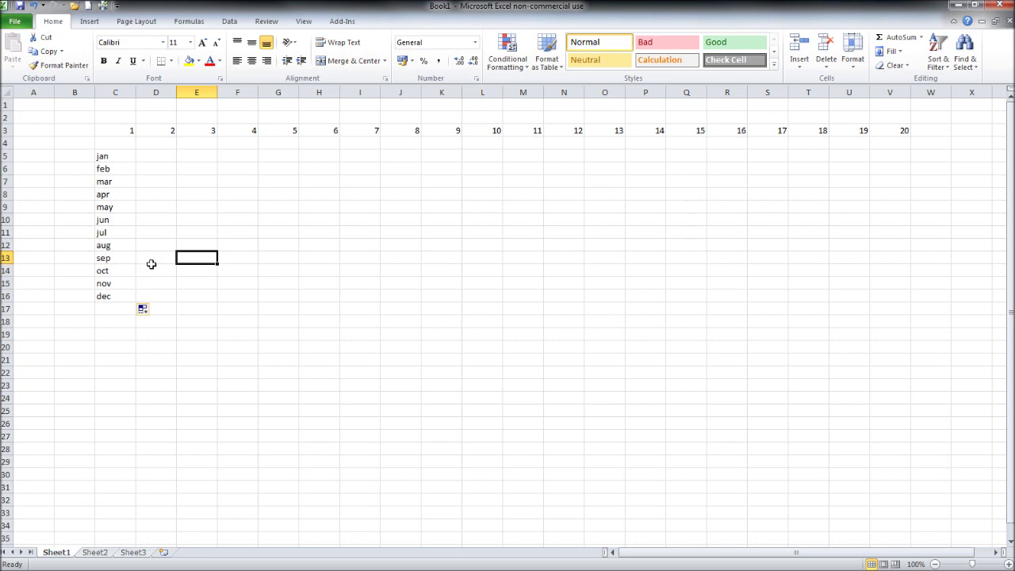
Enter the label "week 1" in cell H6, correcting its spelling.
{"action": "left_click", "coordinate": [321, 166]}
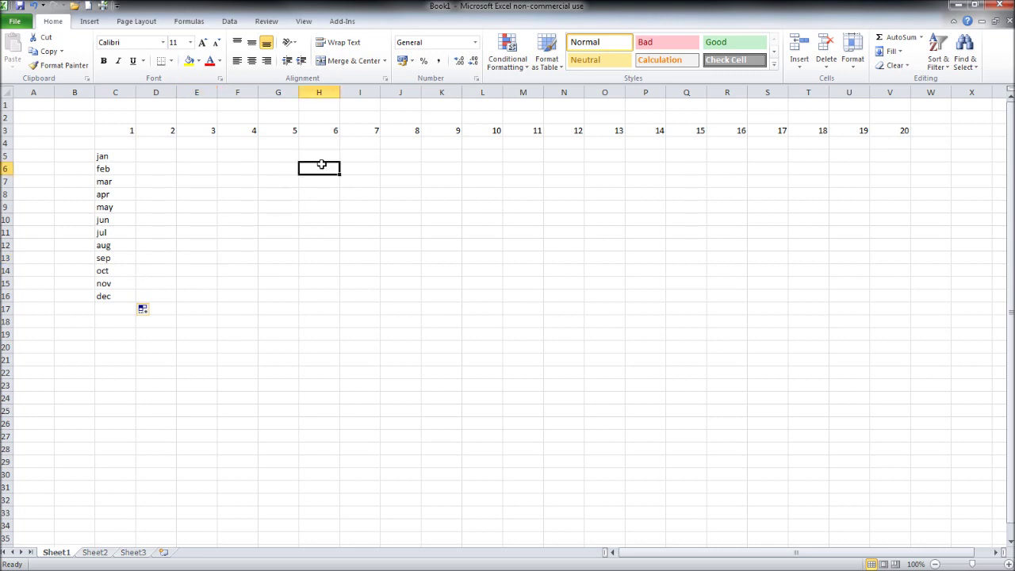
{"action": "type", "text": "week1"}
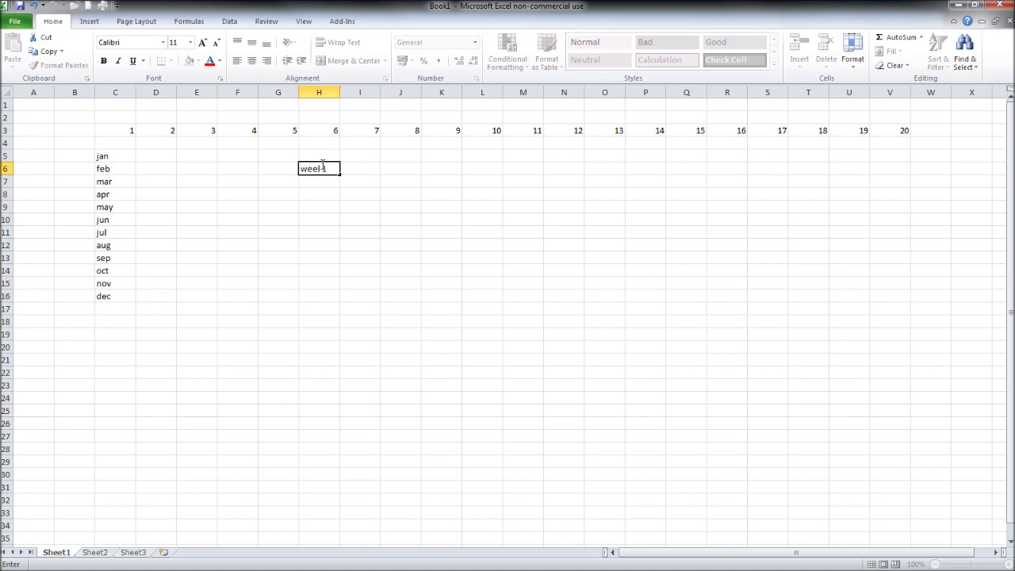
{"action": "key", "text": "Tab"}
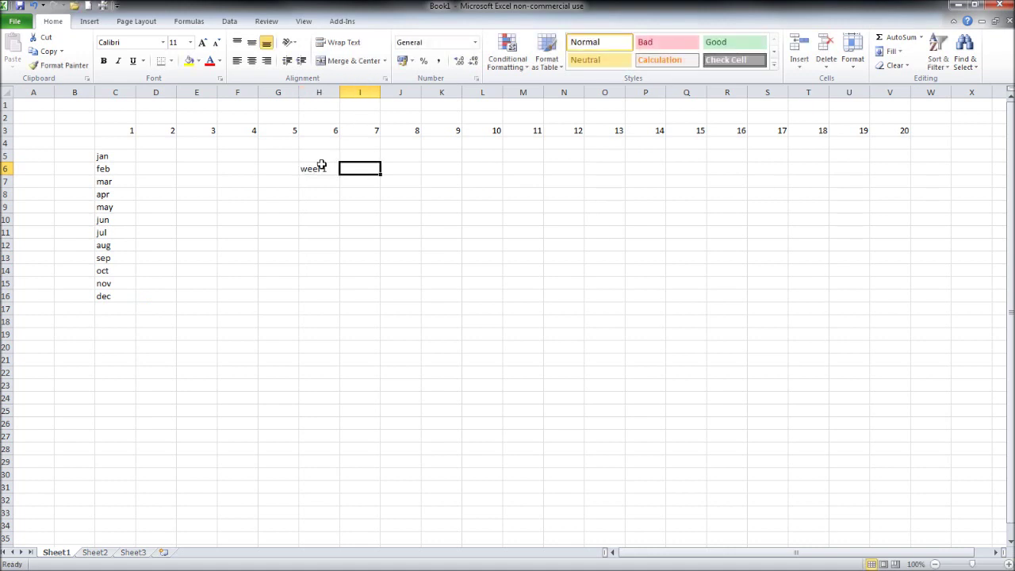
{"action": "double_click", "coordinate": [324, 168]}
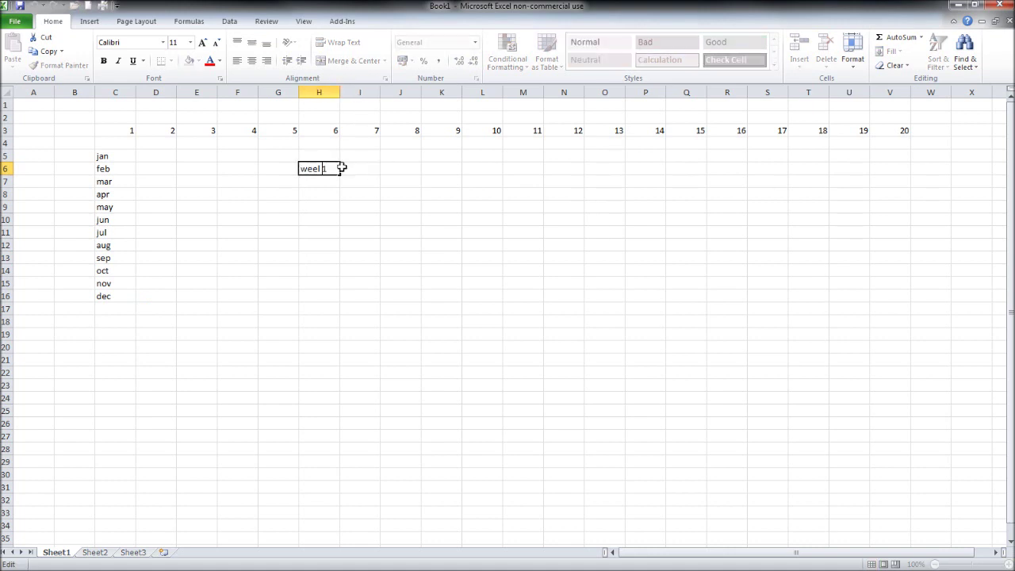
{"action": "key", "text": "BackSpace"}
{"action": "type", "text": "k"}
Enter "week 2" in I6 and extend the week series from H6:I6 across row 6 to "week 15" in V6.
{"action": "left_click", "coordinate": [351, 168]}
{"action": "type", "text": "we"}
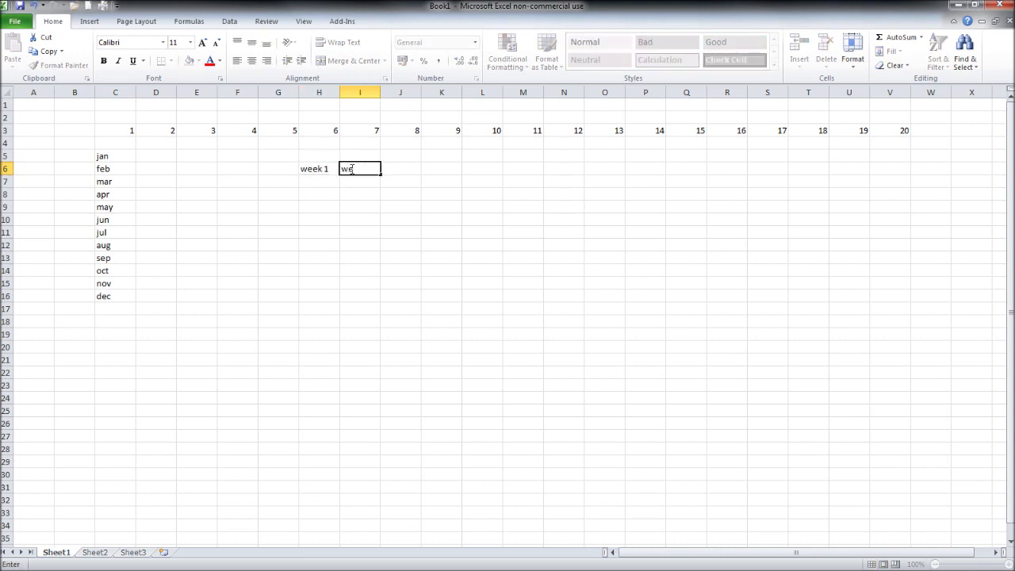
{"action": "type", "text": "ek 2"}
{"action": "left_click", "coordinate": [333, 196]}
{"action": "left_click_drag", "start_coordinate": [322, 166], "coordinate": [912, 174]}
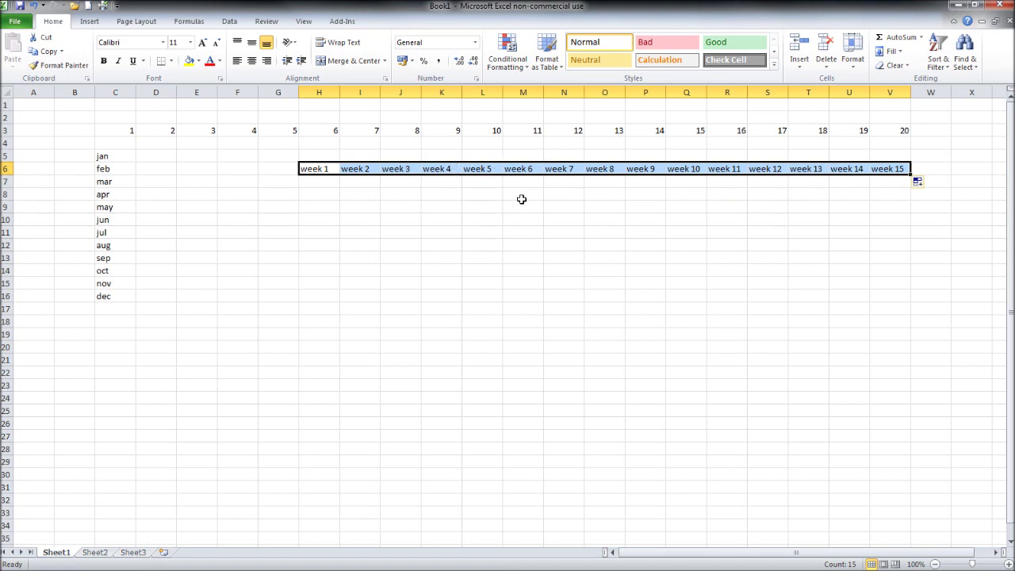
{"action": "left_click", "coordinate": [459, 225]}
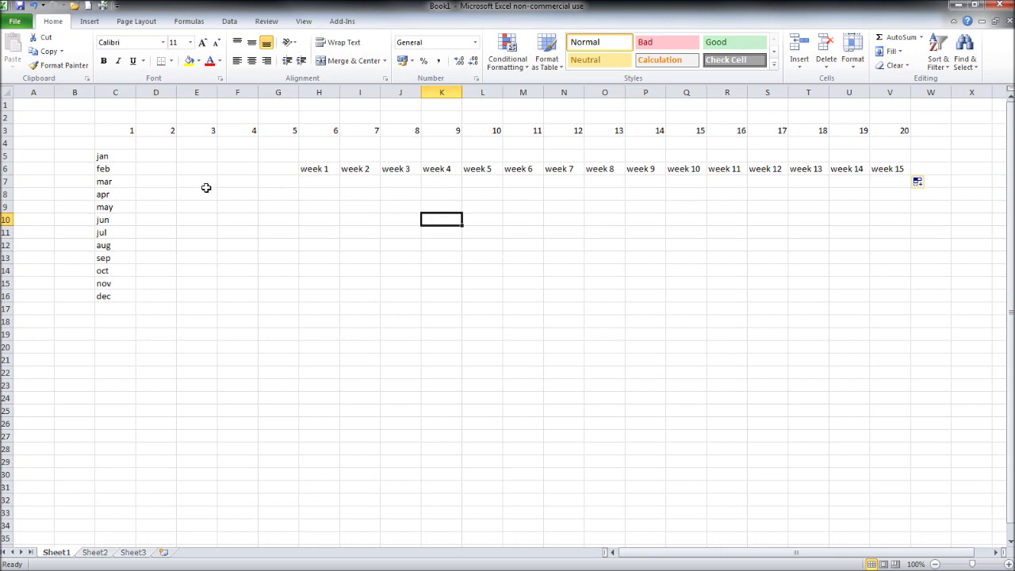
Set the font color of the number in cell C3 to the standard red.
{"action": "left_click", "coordinate": [117, 130]}
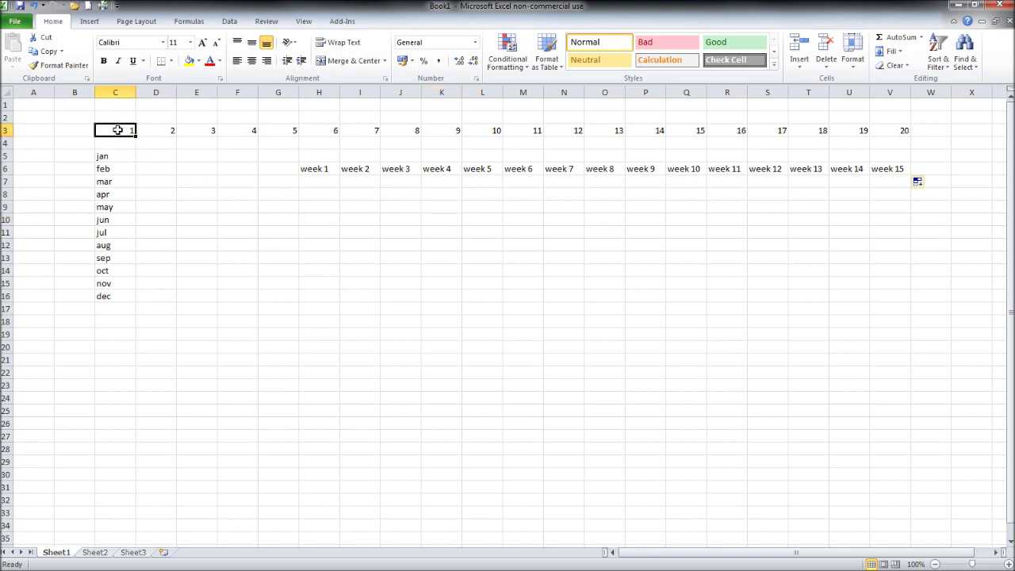
{"action": "left_click", "coordinate": [220, 62]}
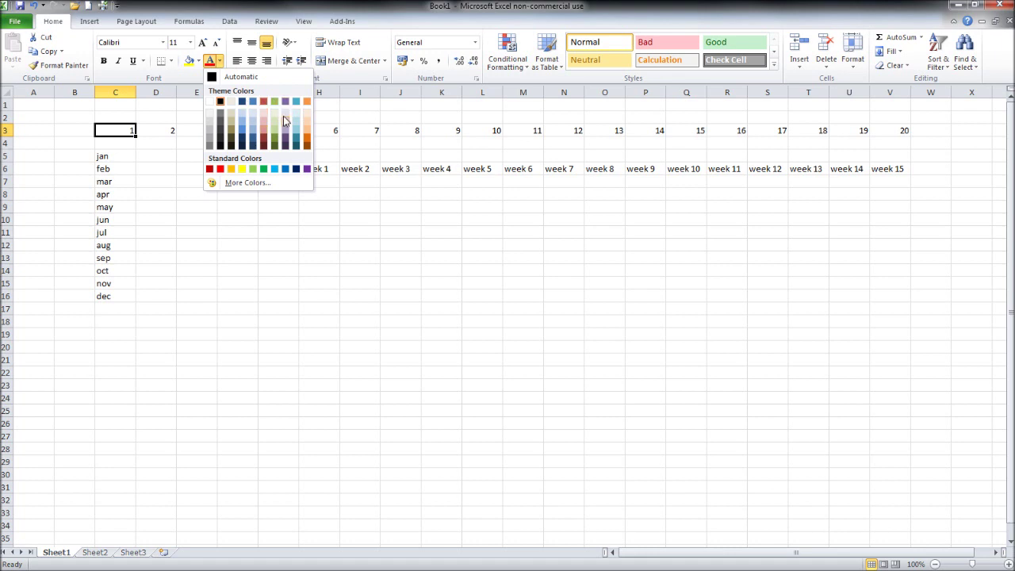
{"action": "left_click", "coordinate": [220, 169]}
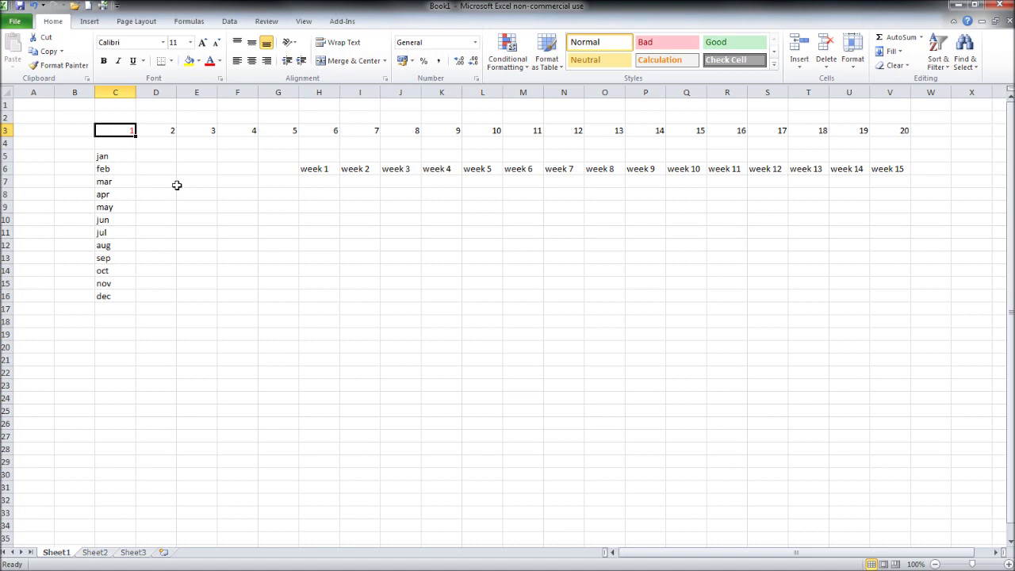
Set the font color of the "week 1" label in H6 to the purple theme color.
{"action": "left_click", "coordinate": [324, 168]}
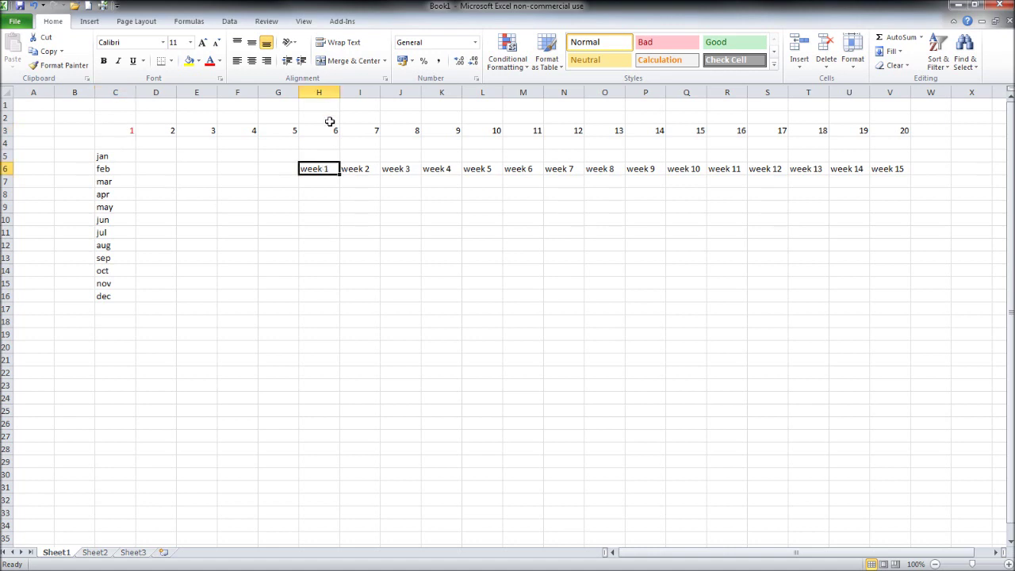
{"action": "left_click", "coordinate": [220, 63]}
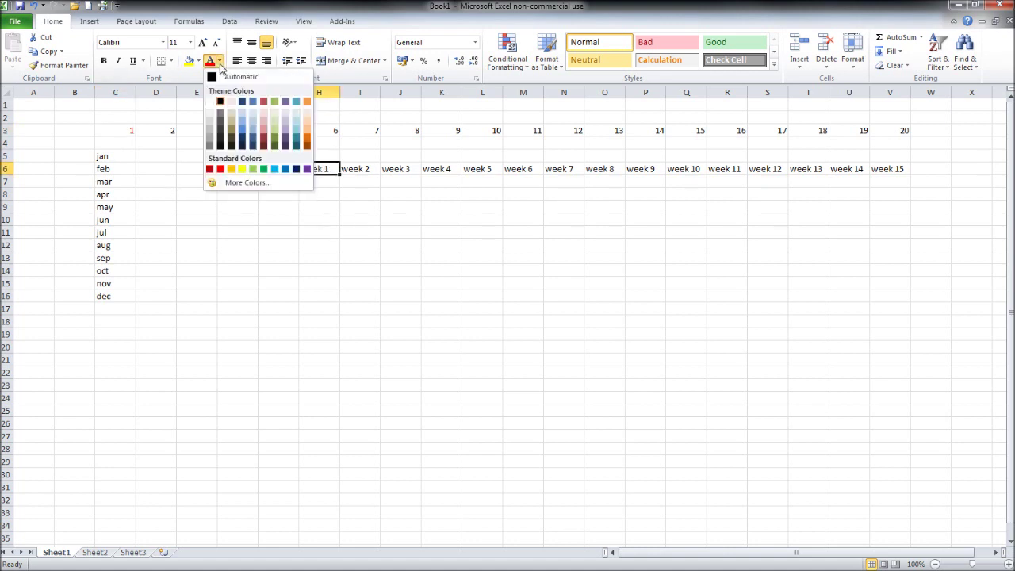
{"action": "left_click", "coordinate": [283, 103]}
{"action": "left_click", "coordinate": [302, 204]}
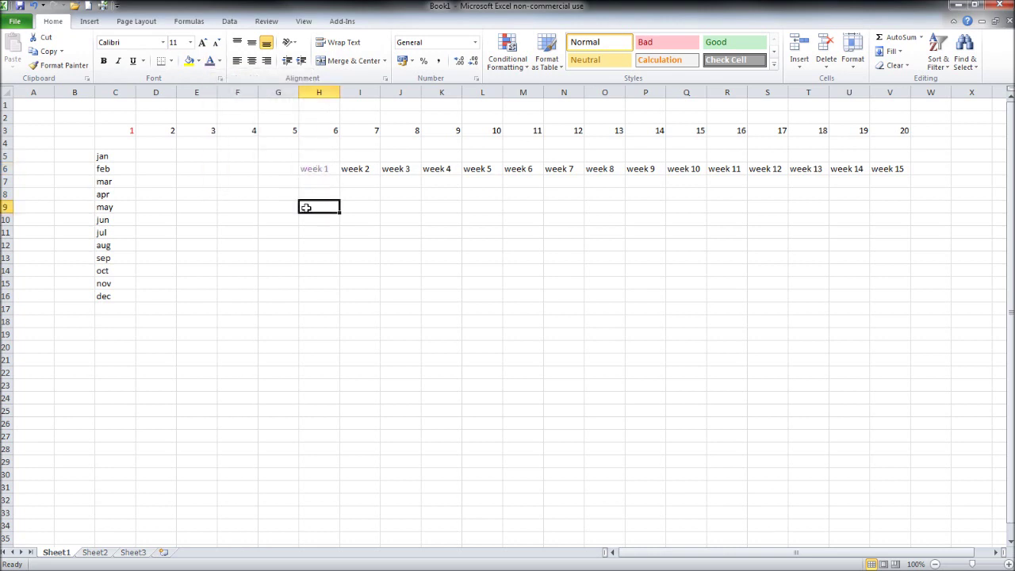
Change the font color of the range C3:C17, including the month names, to orange.
{"action": "left_click_drag", "start_coordinate": [123, 132], "coordinate": [114, 308]}
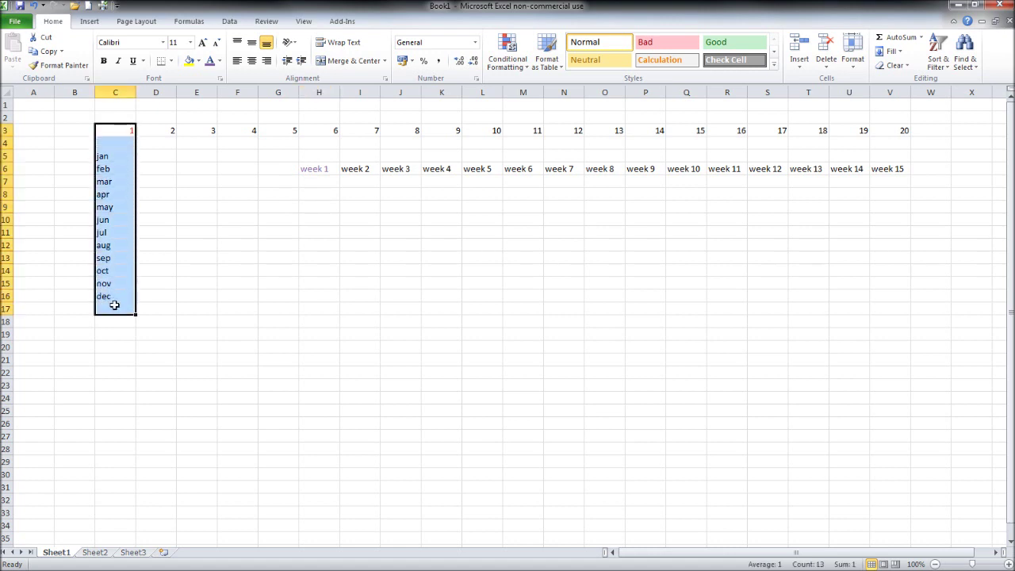
{"action": "left_click", "coordinate": [221, 62]}
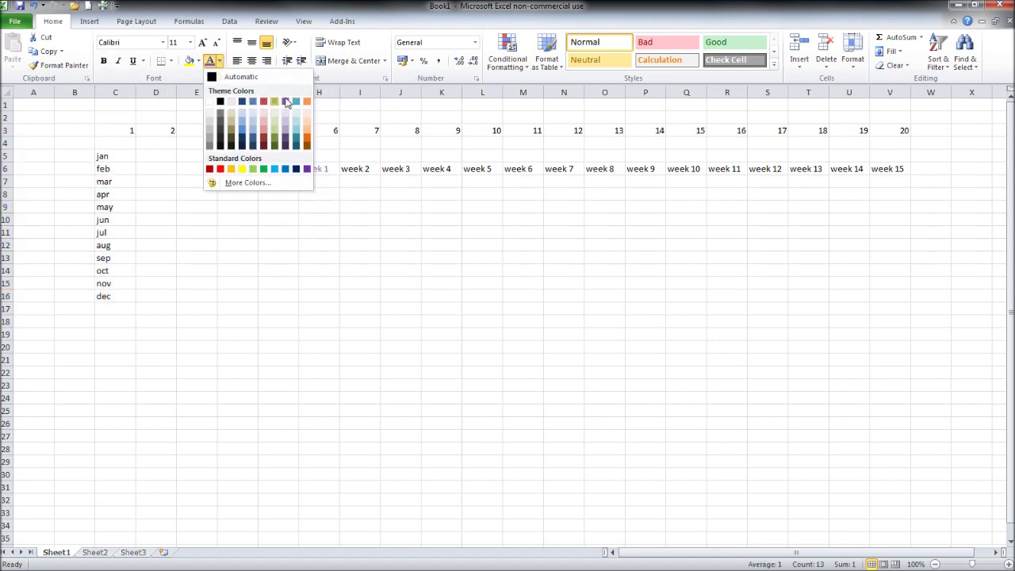
{"action": "left_click", "coordinate": [307, 110]}
{"action": "left_click", "coordinate": [234, 192]}
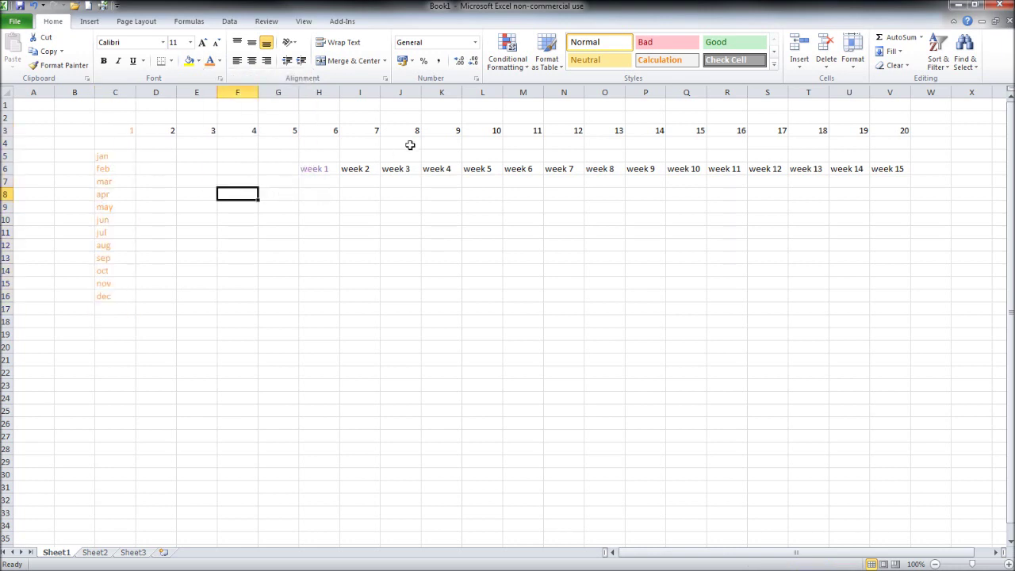
Set the font color of the numbers 8 to 14 in J3:P3 to the standard green.
{"action": "left_click_drag", "start_coordinate": [412, 131], "coordinate": [634, 129]}
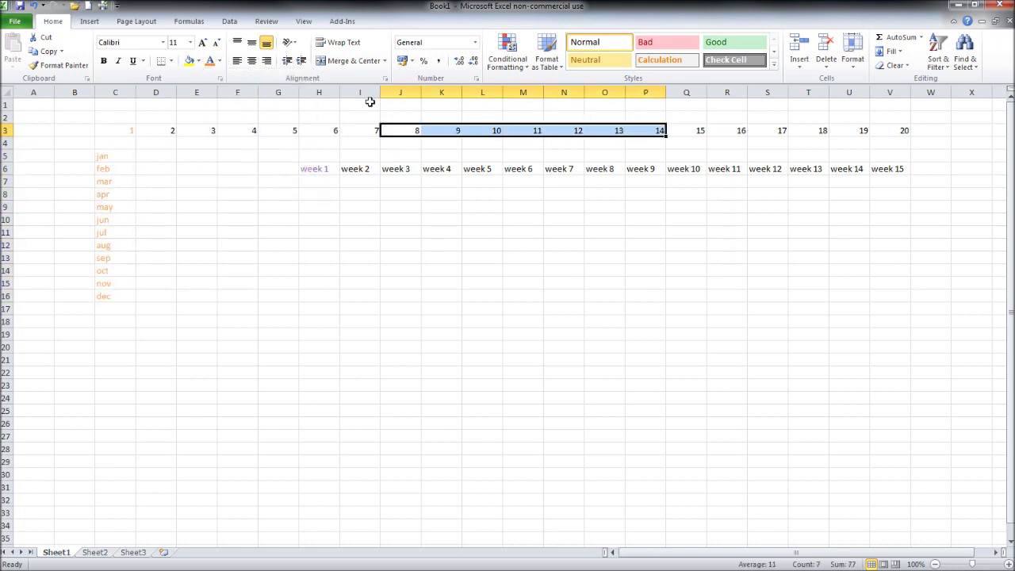
{"action": "left_click", "coordinate": [221, 62]}
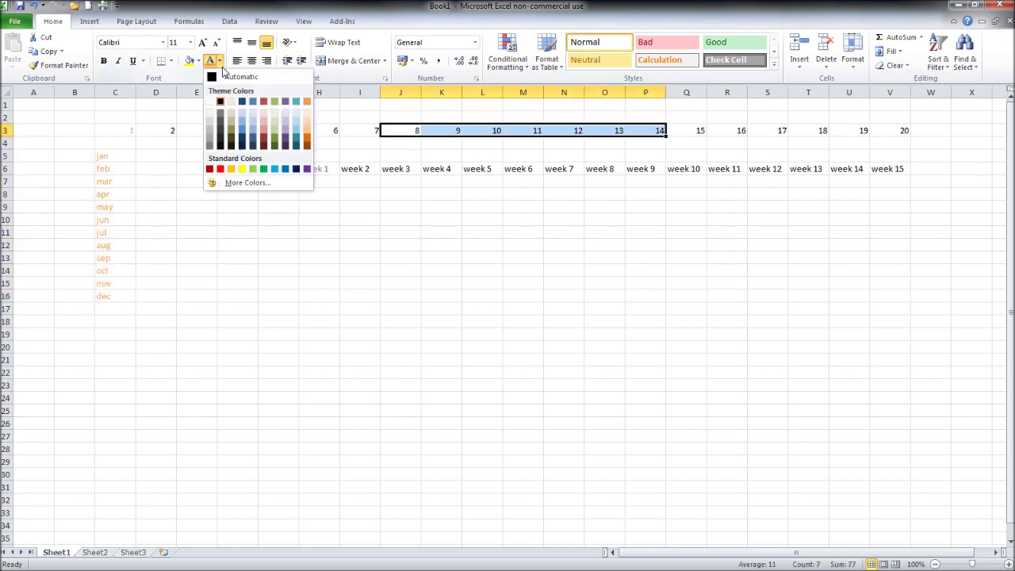
{"action": "left_click", "coordinate": [263, 169]}
{"action": "left_click", "coordinate": [414, 191]}
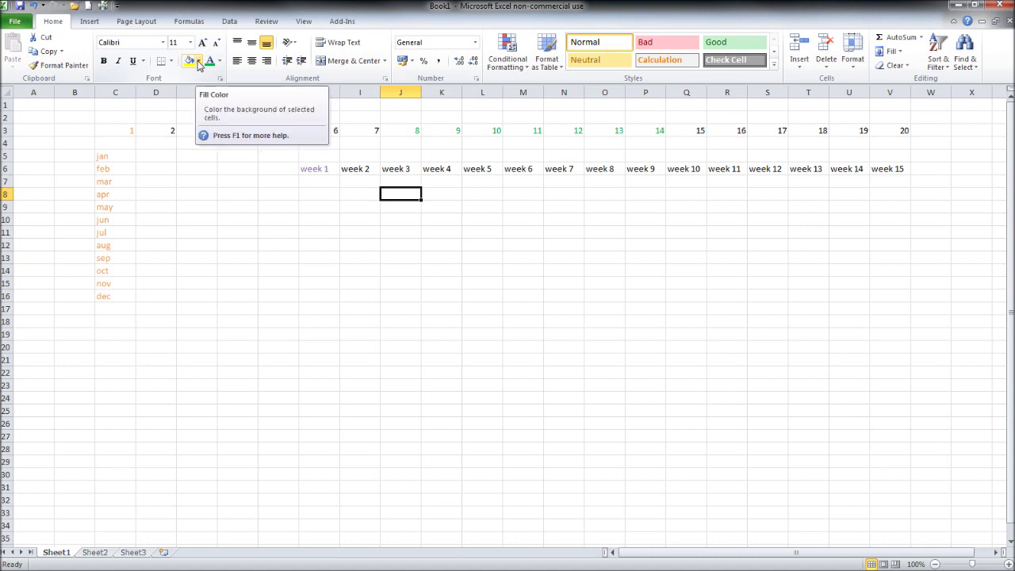
Fill the background of the "week 2" cell I6 with the standard yellow.
{"action": "left_click", "coordinate": [355, 169]}
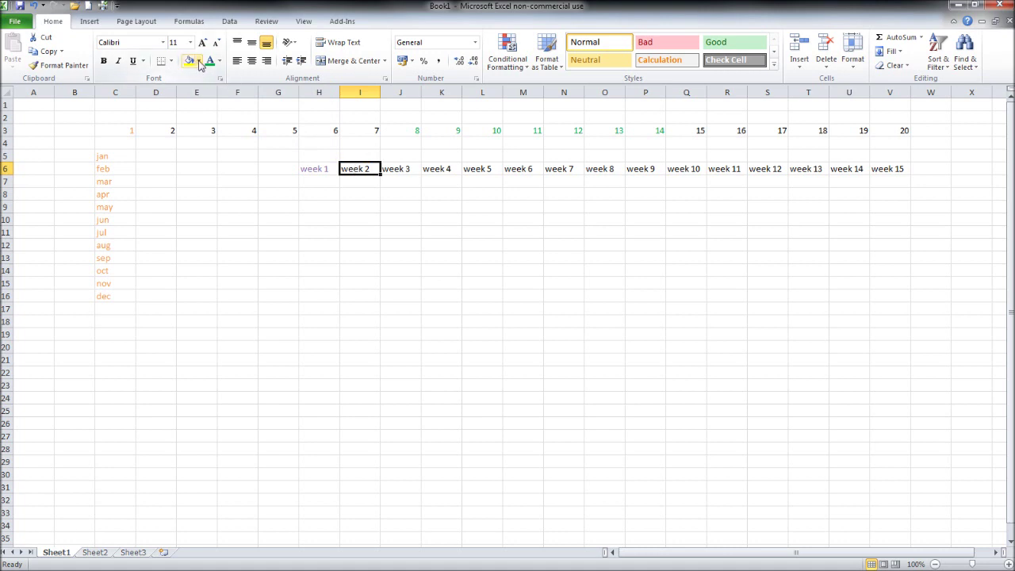
{"action": "left_click", "coordinate": [199, 62]}
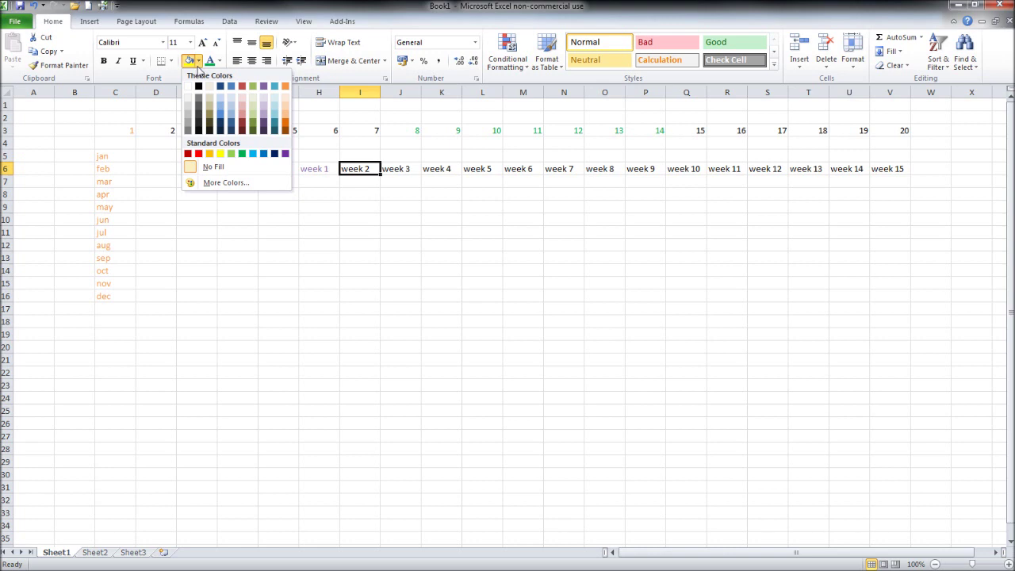
{"action": "left_click", "coordinate": [221, 154]}
{"action": "left_click", "coordinate": [330, 194]}
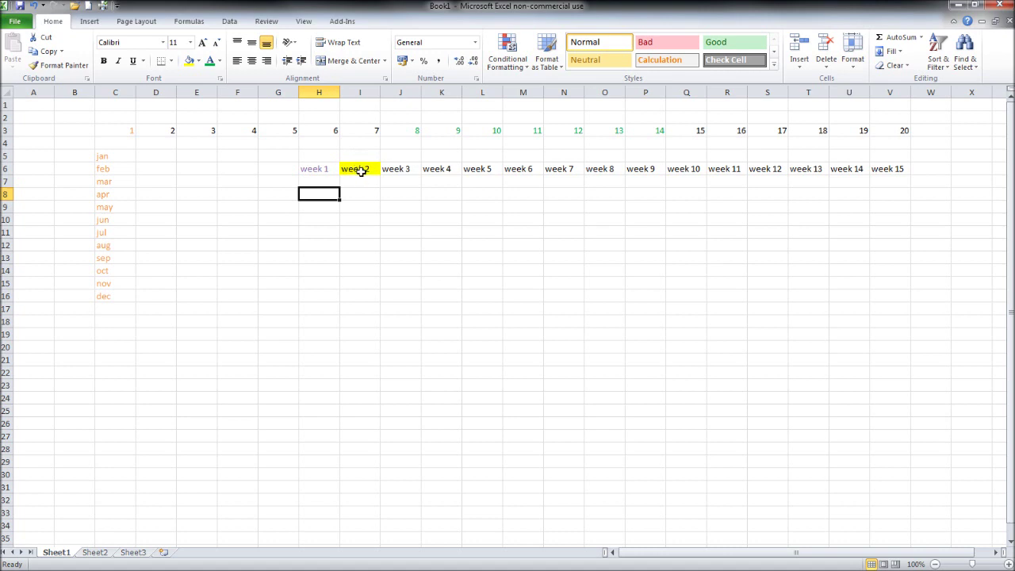
Fill the background of the "week 4" to "week 7" cells in K6:N6 with orange.
{"action": "left_click", "coordinate": [359, 175]}
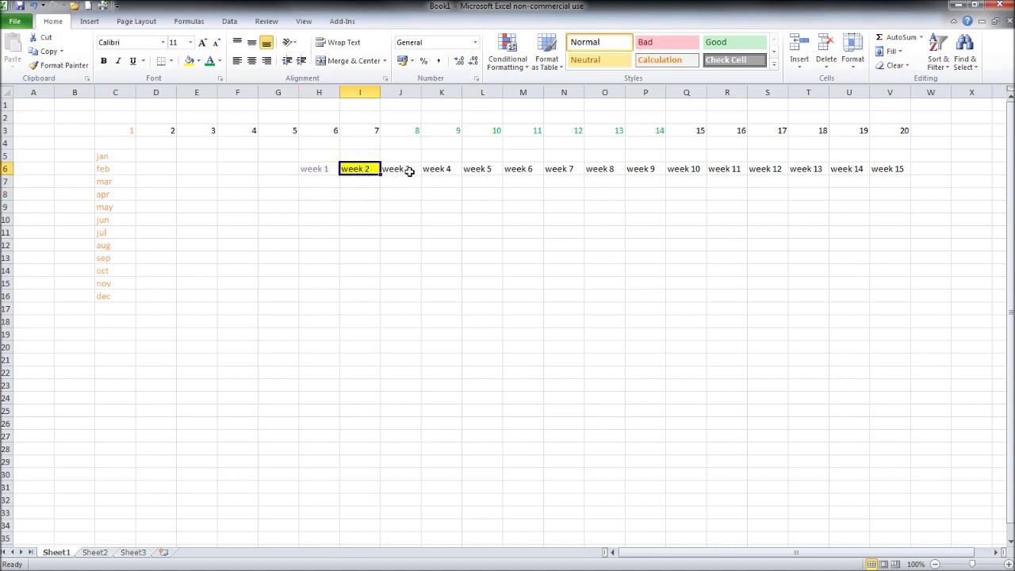
{"action": "left_click_drag", "start_coordinate": [432, 170], "coordinate": [573, 168]}
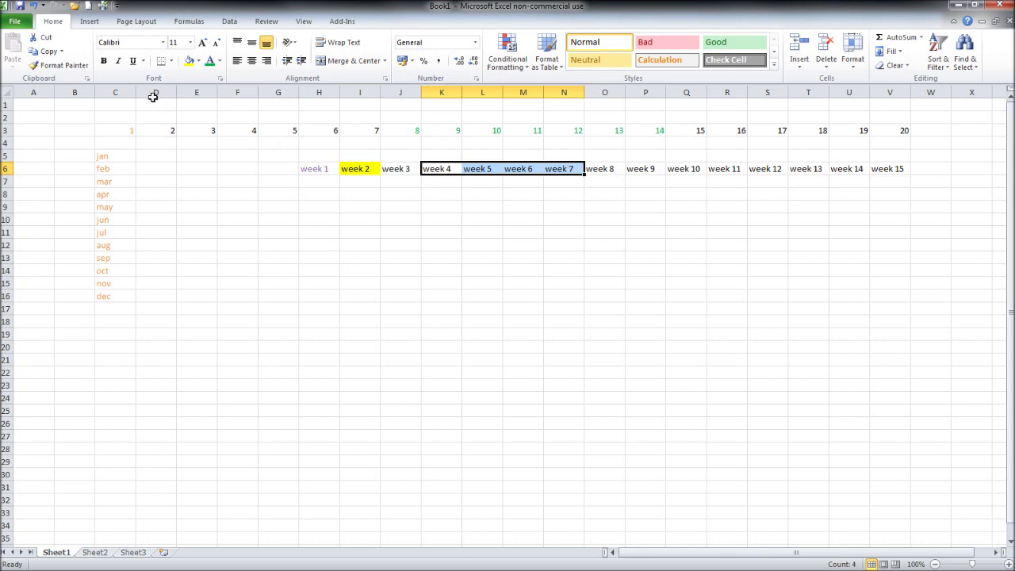
{"action": "left_click", "coordinate": [199, 61]}
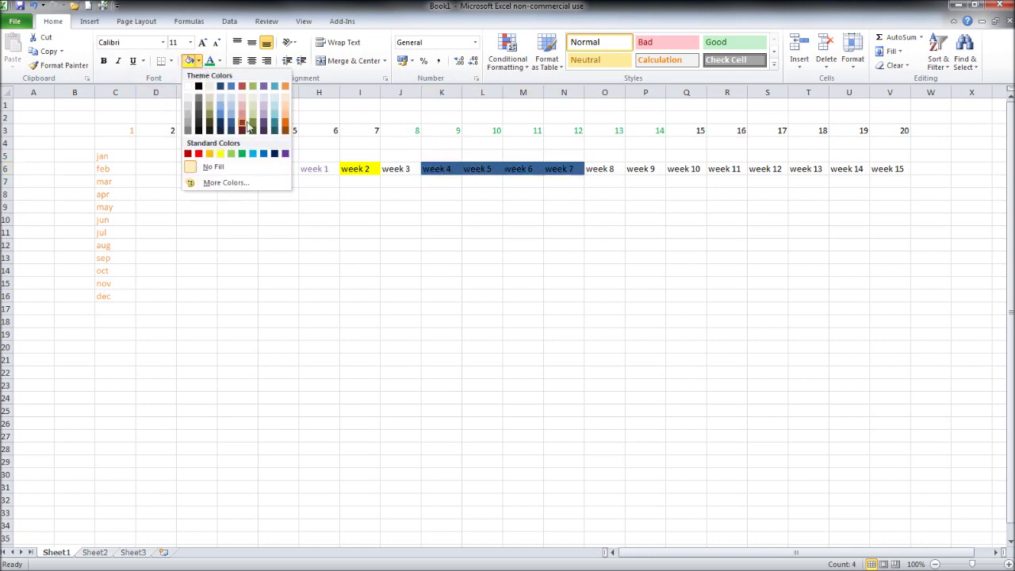
{"action": "left_click", "coordinate": [284, 122]}
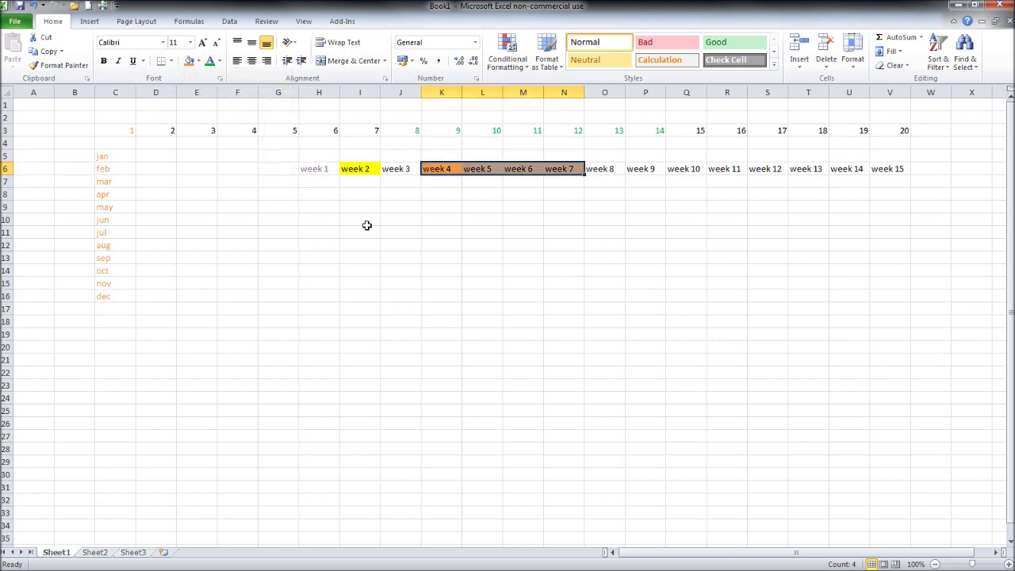
Fill the "week 10" to "week 13" cells in Q6:T6 with the standard light green and set their font color to dark red.
{"action": "left_click_drag", "start_coordinate": [804, 166], "coordinate": [689, 170]}
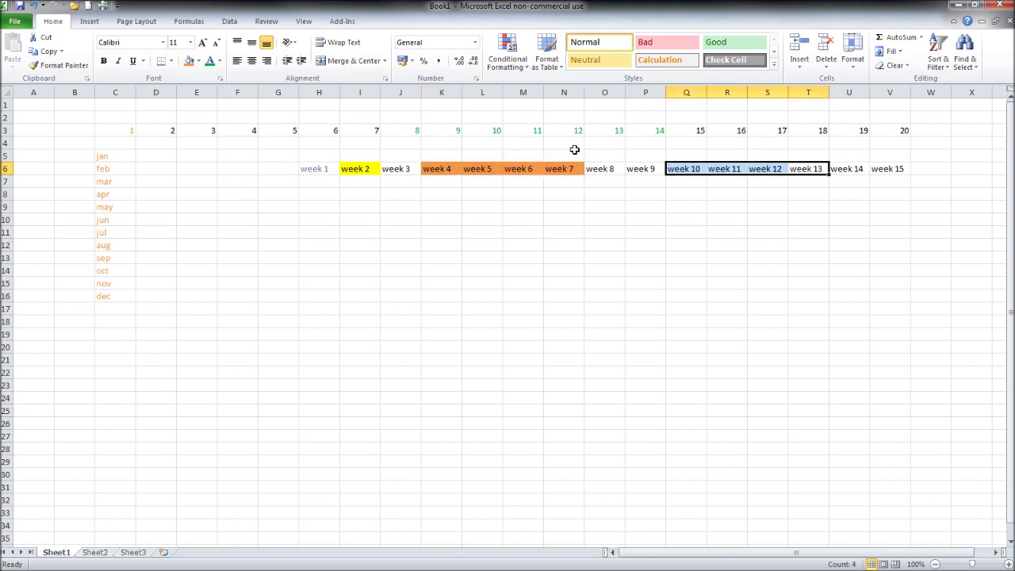
{"action": "left_click", "coordinate": [198, 61]}
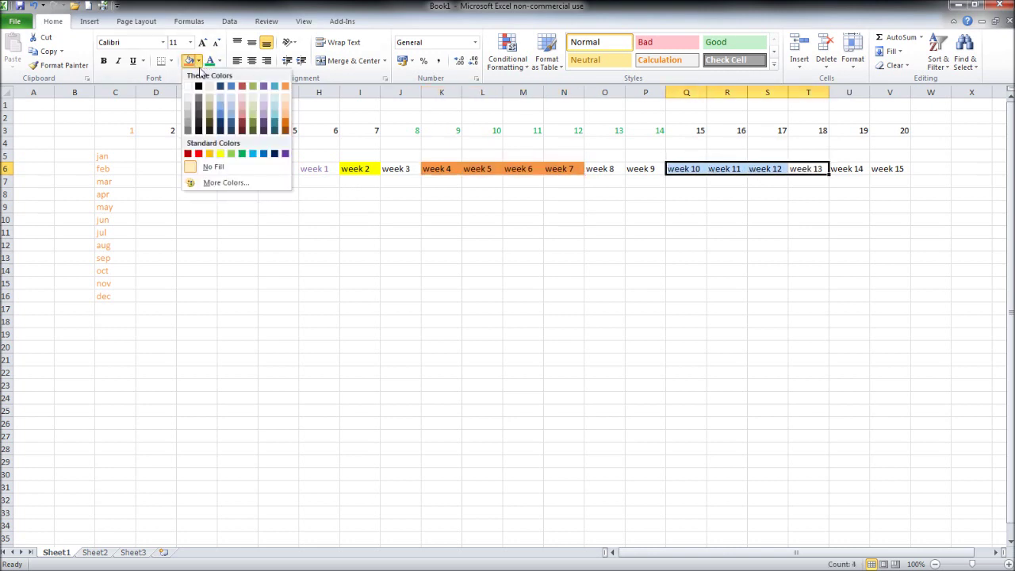
{"action": "left_click", "coordinate": [232, 154]}
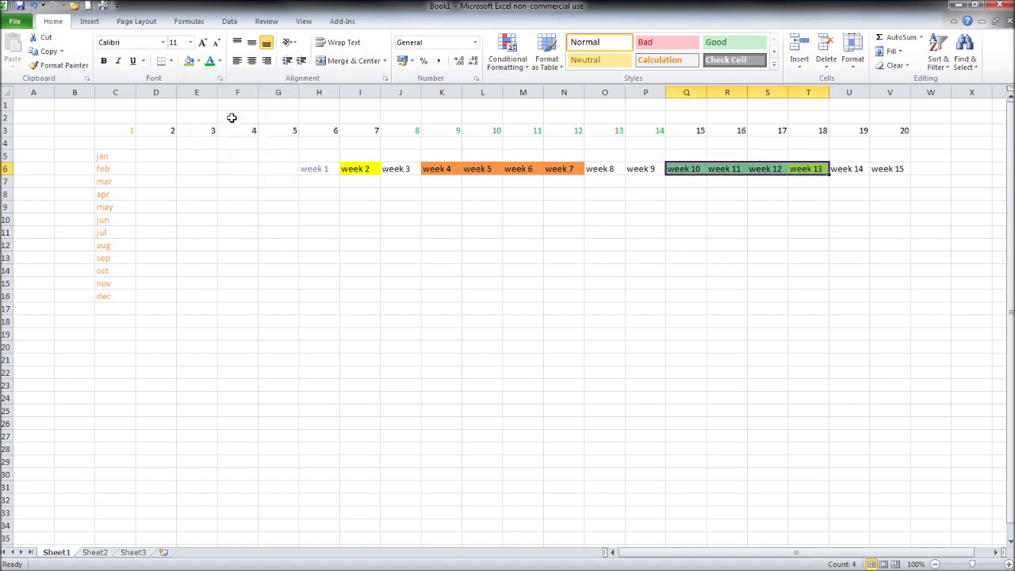
{"action": "left_click", "coordinate": [219, 61]}
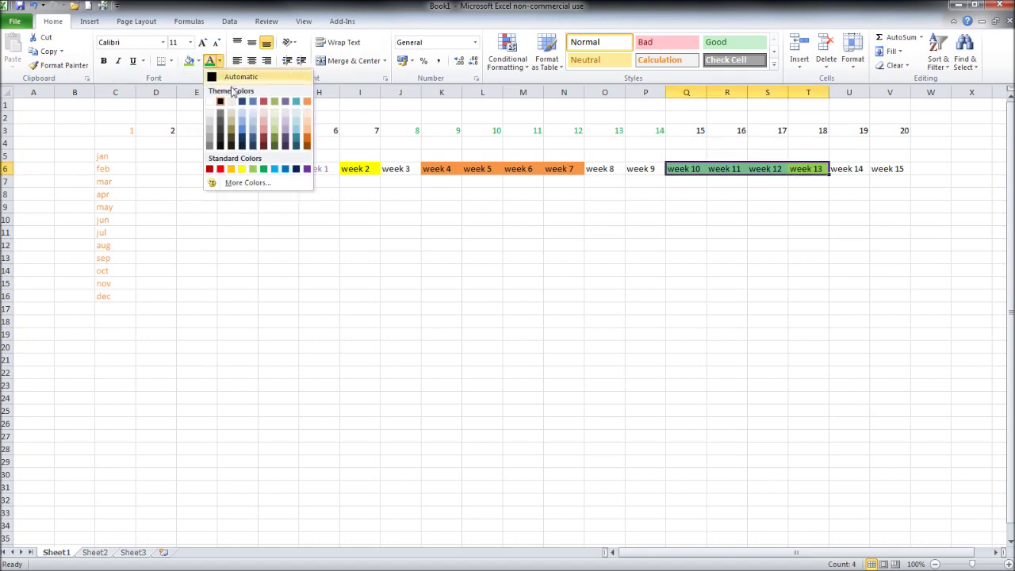
{"action": "left_click", "coordinate": [266, 139]}
{"action": "left_click", "coordinate": [643, 229]}
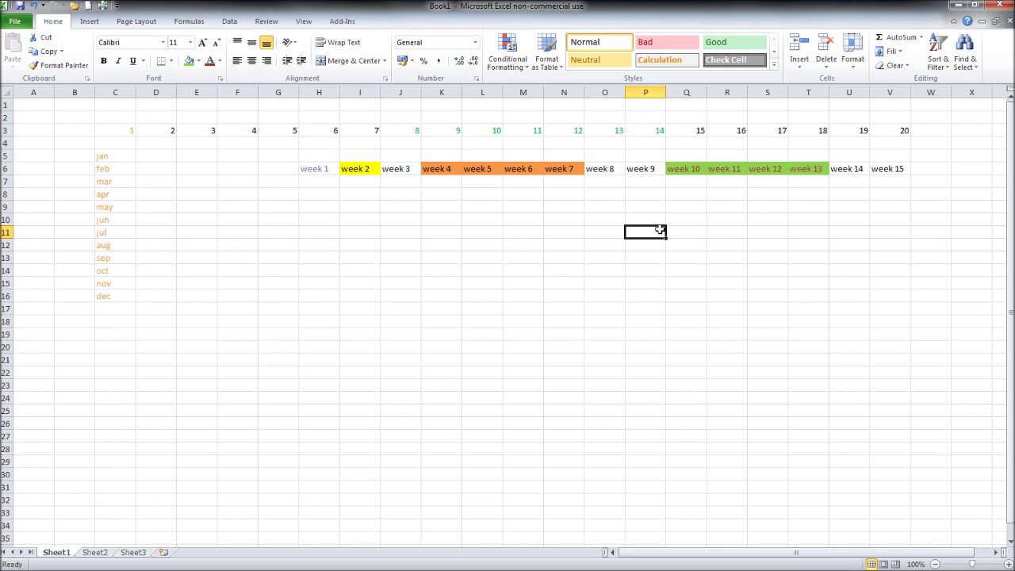
Enter the misspelled month name "januaery" in cell J10.
{"action": "left_click", "coordinate": [395, 221]}
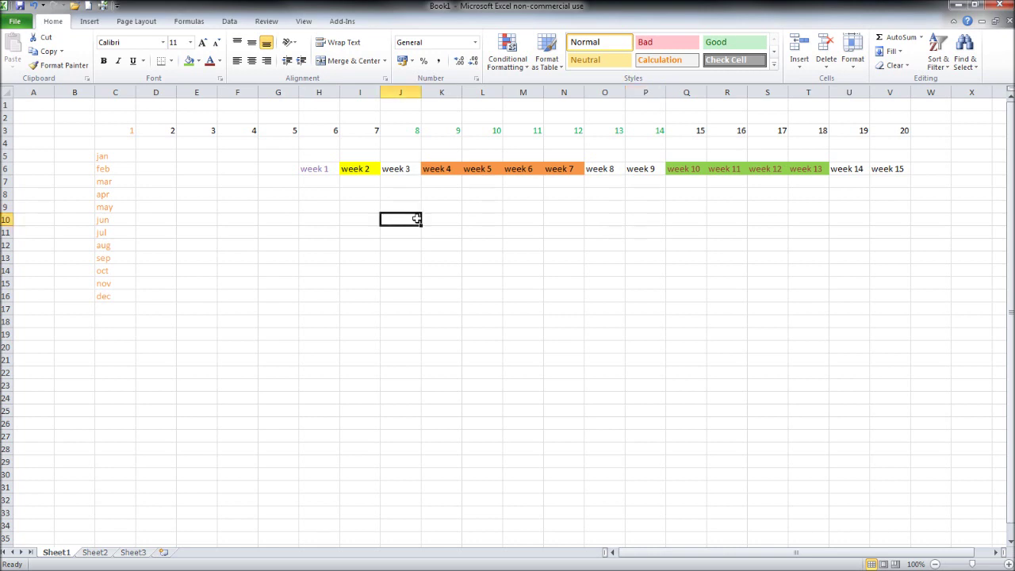
{"action": "type", "text": "jan"}
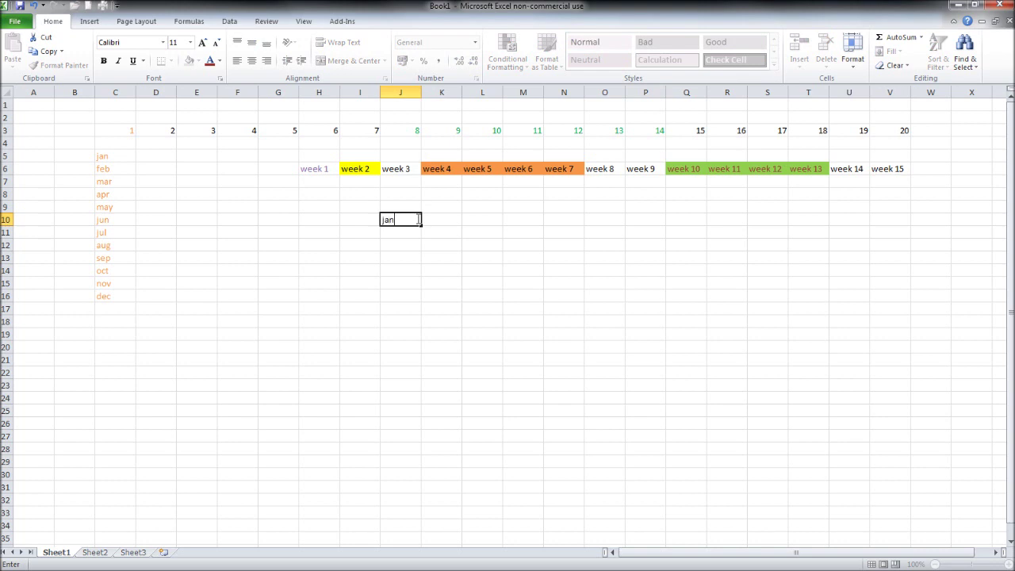
{"action": "type", "text": "uaery"}
{"action": "key", "text": "Return"}
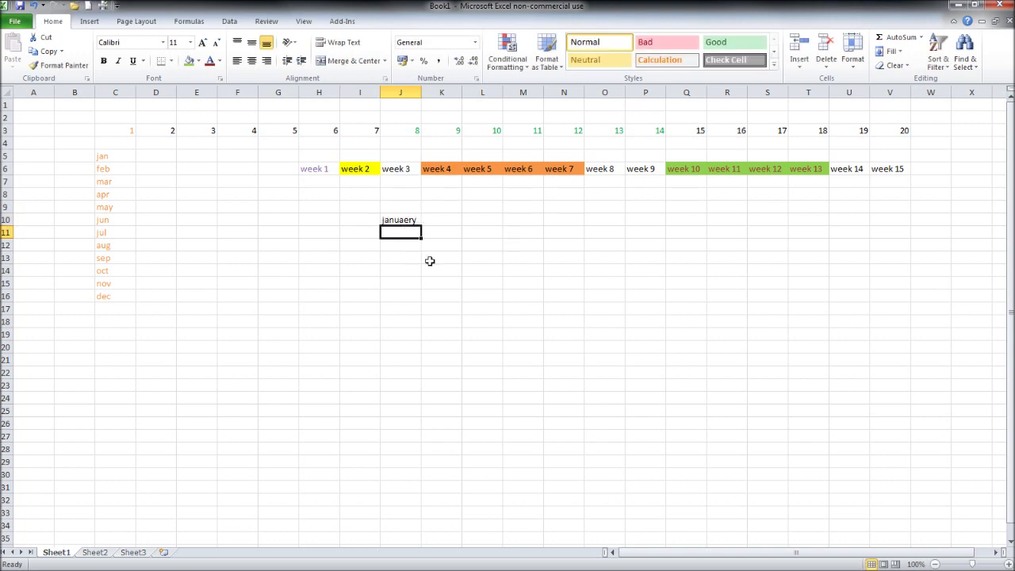
Edit the text inside cell J10, removing the extra "e" so that it reads "january".
{"action": "left_click", "coordinate": [414, 221]}
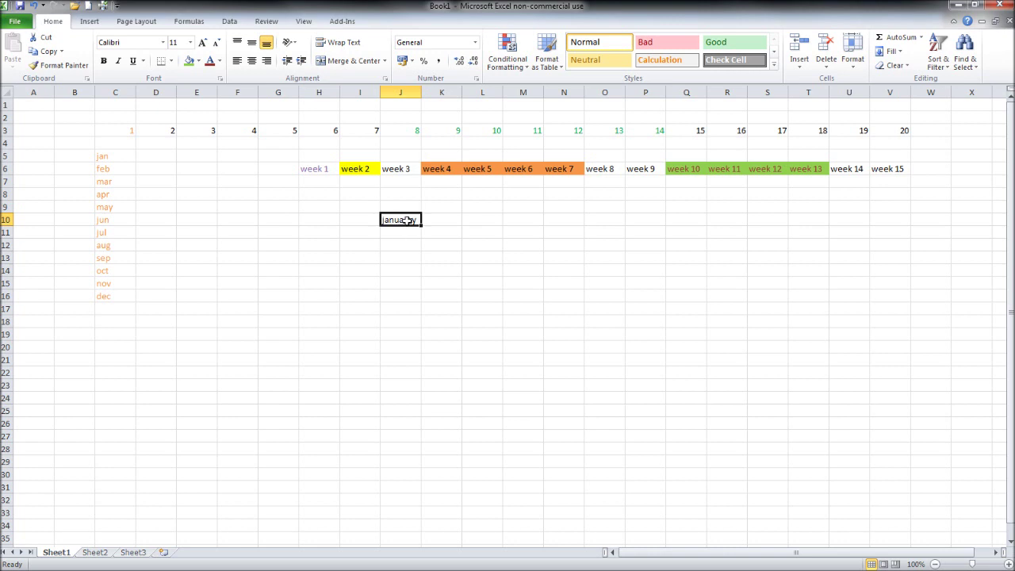
{"action": "double_click", "coordinate": [408, 220]}
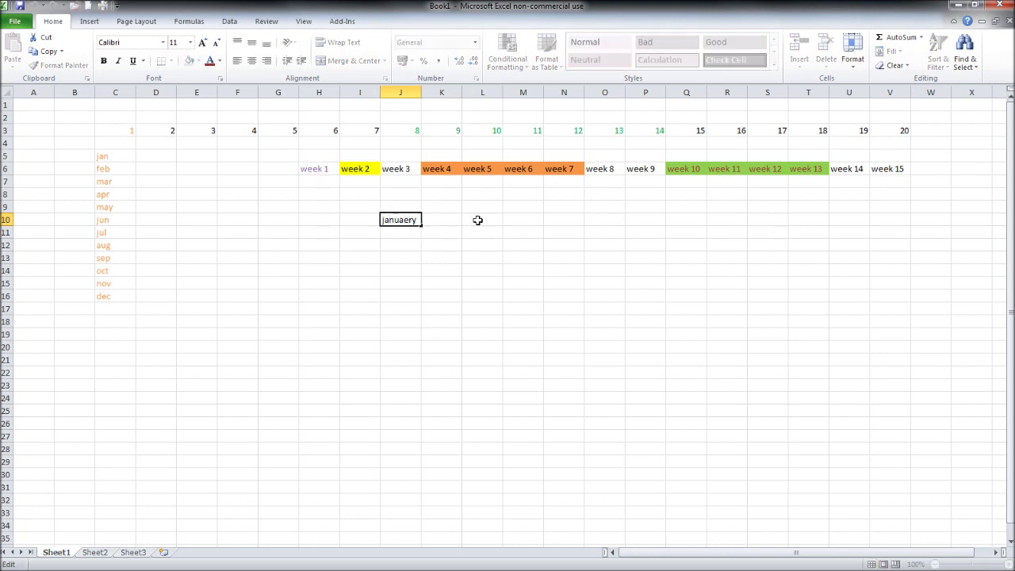
{"action": "key", "text": "Left"}
{"action": "key", "text": "Left"}
{"action": "key", "text": "Left"}
{"action": "key", "text": "Right"}
{"action": "key", "text": "Right"}
{"action": "key", "text": "Right"}
{"action": "key", "text": "BackSpace"}
{"action": "key", "text": "Return"}
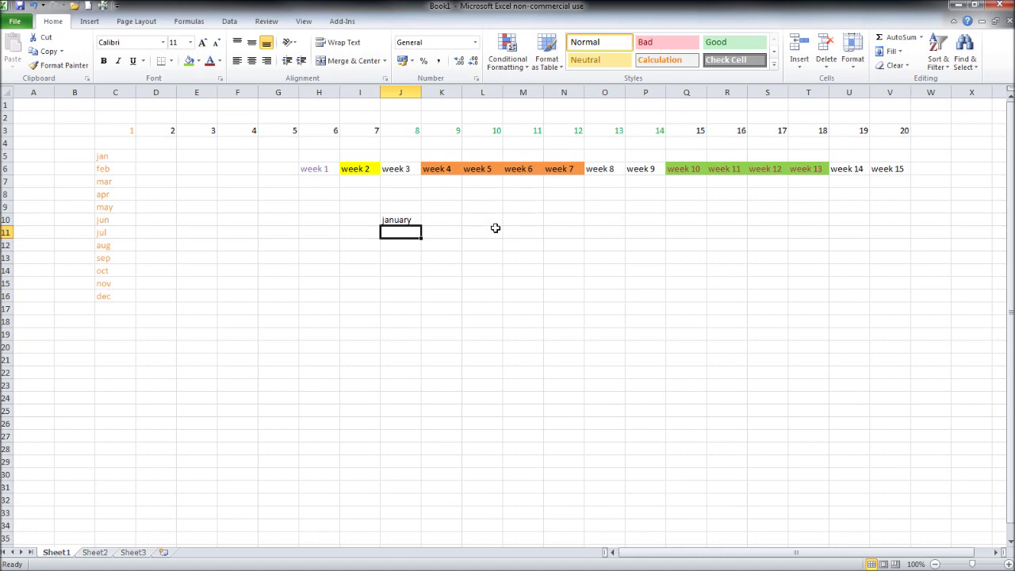
Zoom the worksheet out to 20%.
{"action": "left_click", "coordinate": [935, 564]}
{"action": "left_click", "coordinate": [935, 564]}
{"action": "left_click", "coordinate": [935, 564]}
{"action": "left_click", "coordinate": [935, 564]}
{"action": "left_click", "coordinate": [935, 564]}
{"action": "left_click", "coordinate": [935, 564]}
{"action": "left_click", "coordinate": [935, 564]}
{"action": "left_click", "coordinate": [935, 564]}
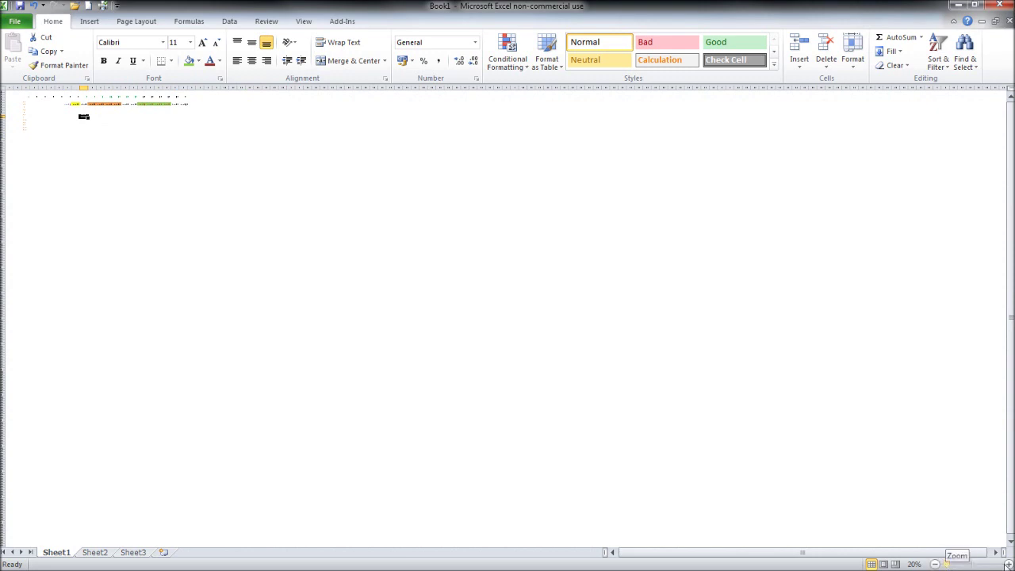
Zoom the worksheet back in to 100%, try 90%, and return to 100%.
{"action": "left_click", "coordinate": [1009, 564]}
{"action": "left_click", "coordinate": [1008, 564]}
{"action": "left_click", "coordinate": [1008, 564]}
{"action": "left_click", "coordinate": [1008, 564]}
{"action": "left_click", "coordinate": [1008, 564]}
{"action": "left_click", "coordinate": [1008, 564]}
{"action": "left_click", "coordinate": [1009, 564]}
{"action": "left_click", "coordinate": [1008, 564]}
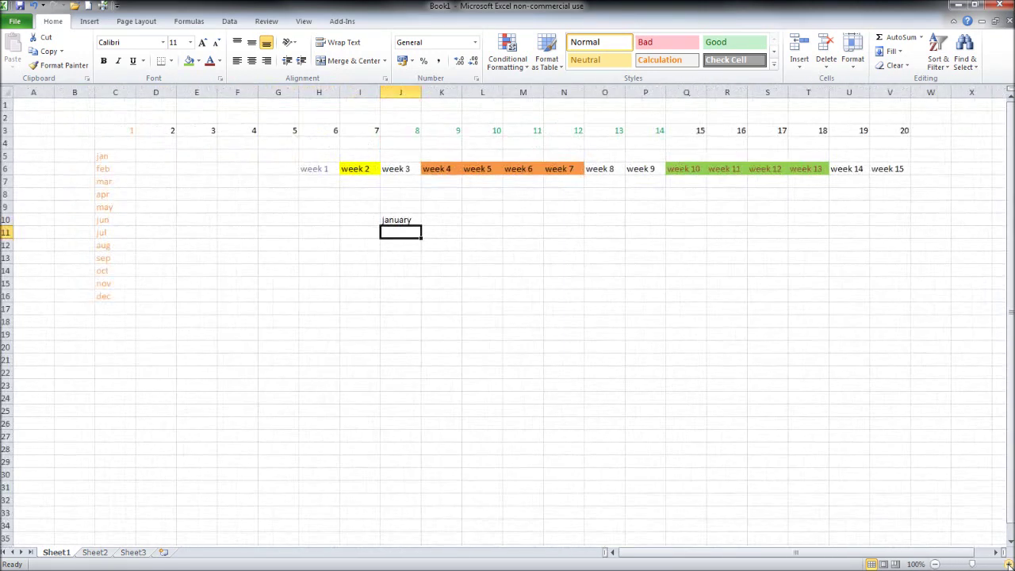
{"action": "left_click", "coordinate": [936, 564]}
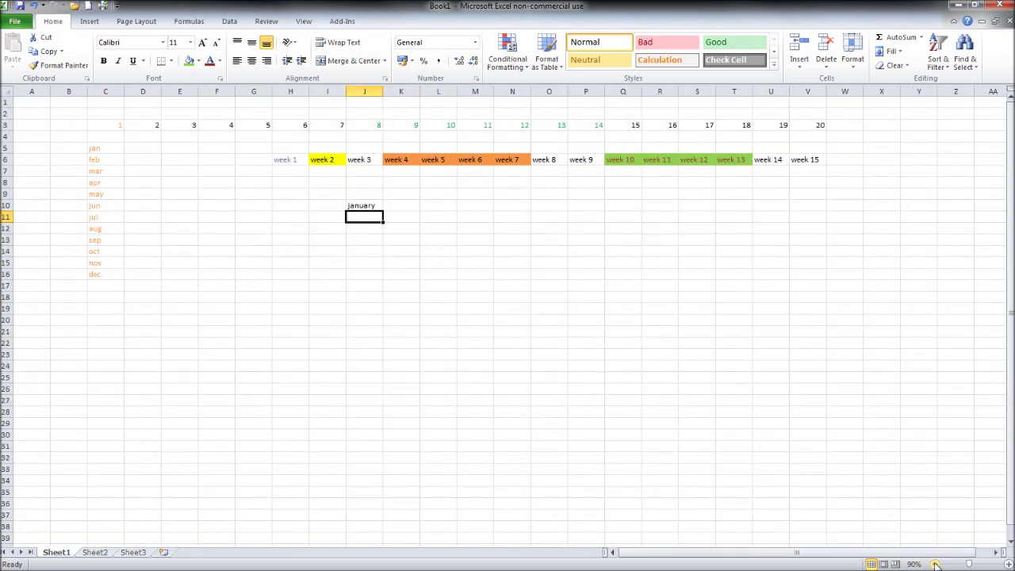
{"action": "left_click", "coordinate": [1001, 564]}
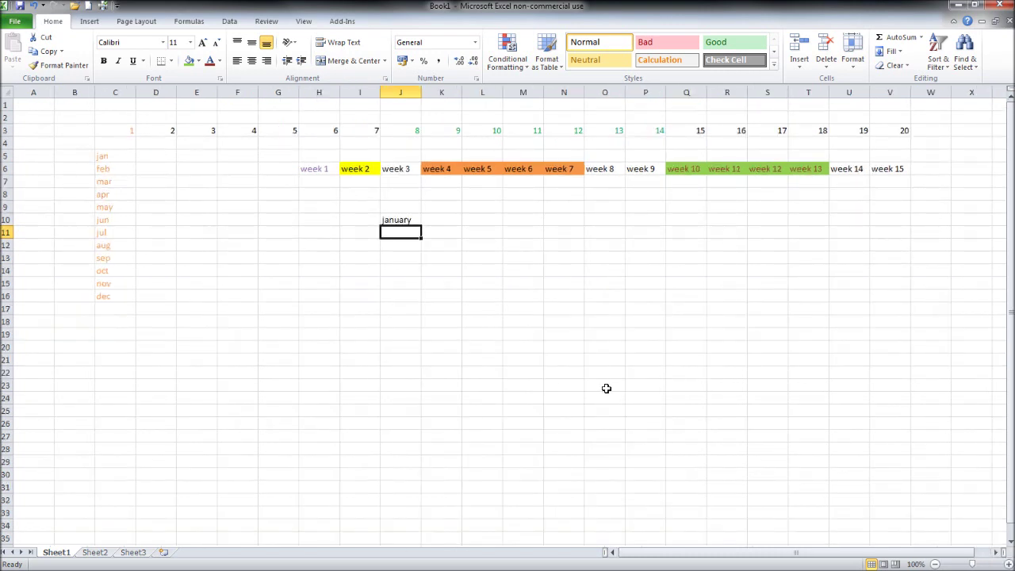